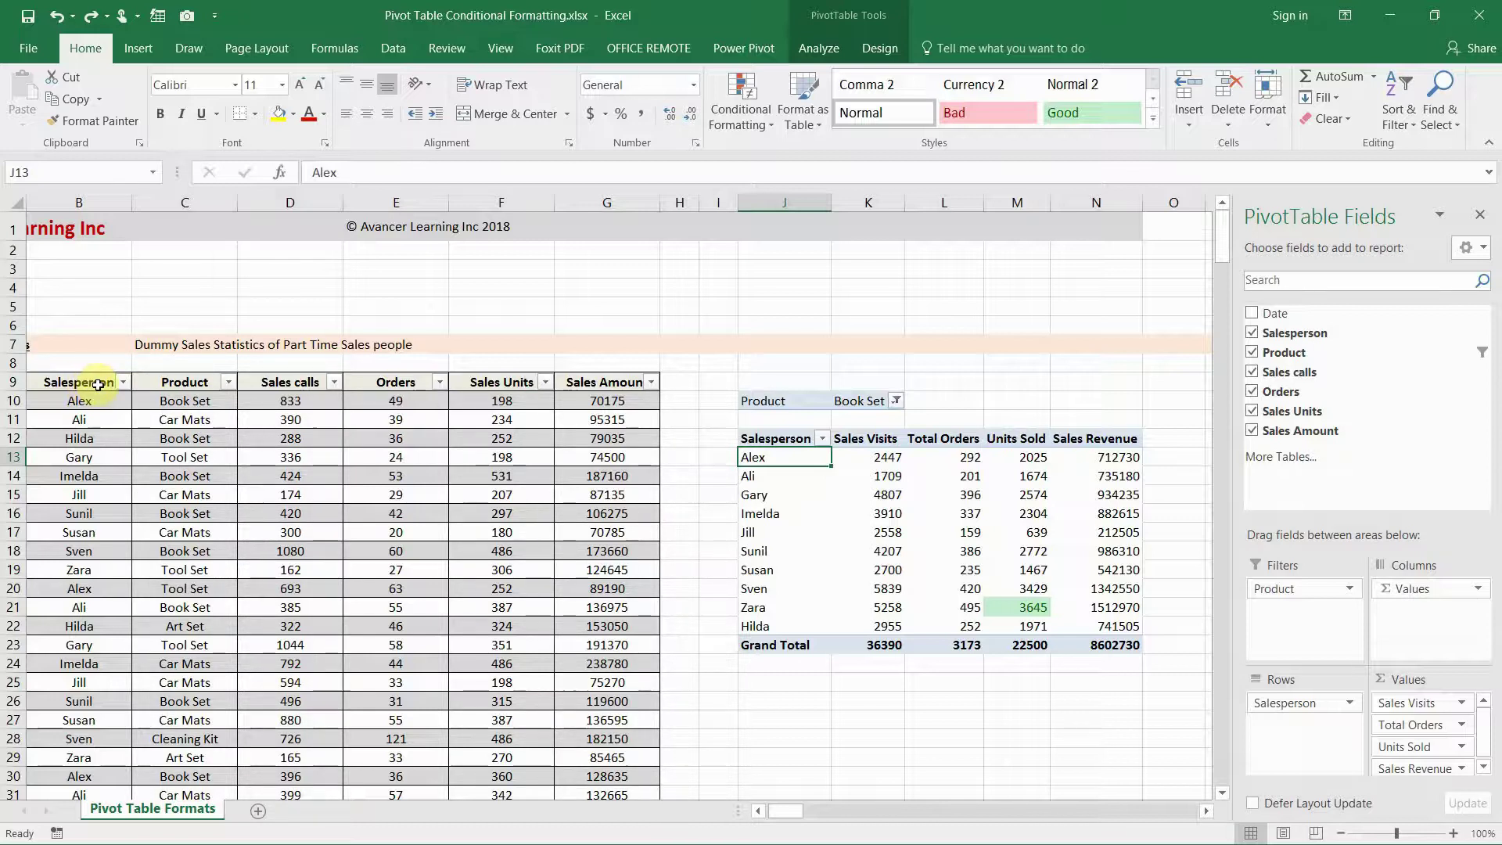
Drag across cells in the source data and the pivot table area
{"action": "left_click_drag", "start_coordinate": [105, 372], "coordinate": [147, 278]}
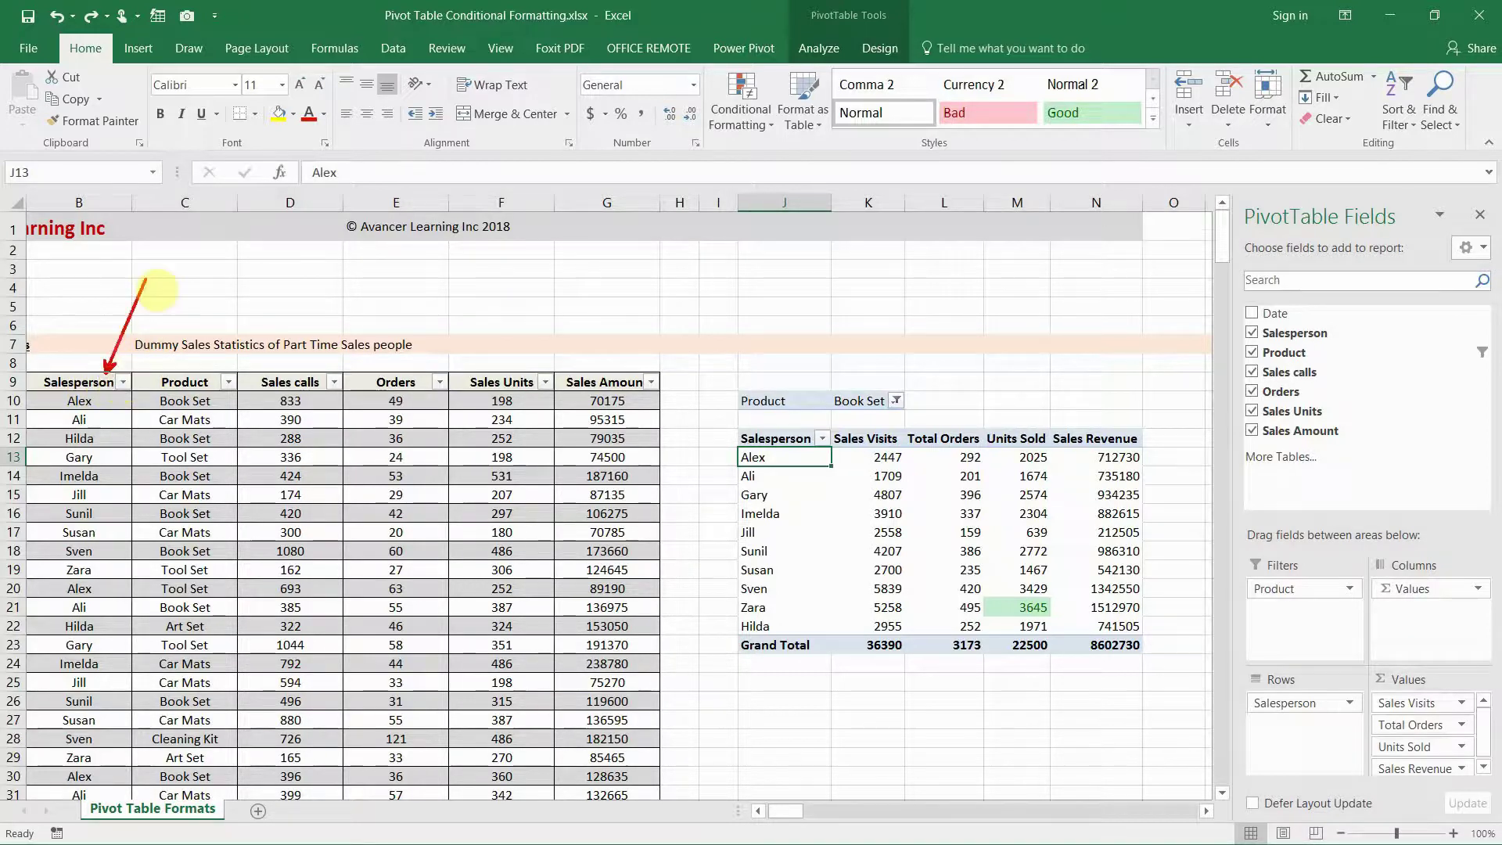
{"action": "left_click_drag", "start_coordinate": [178, 372], "coordinate": [220, 272]}
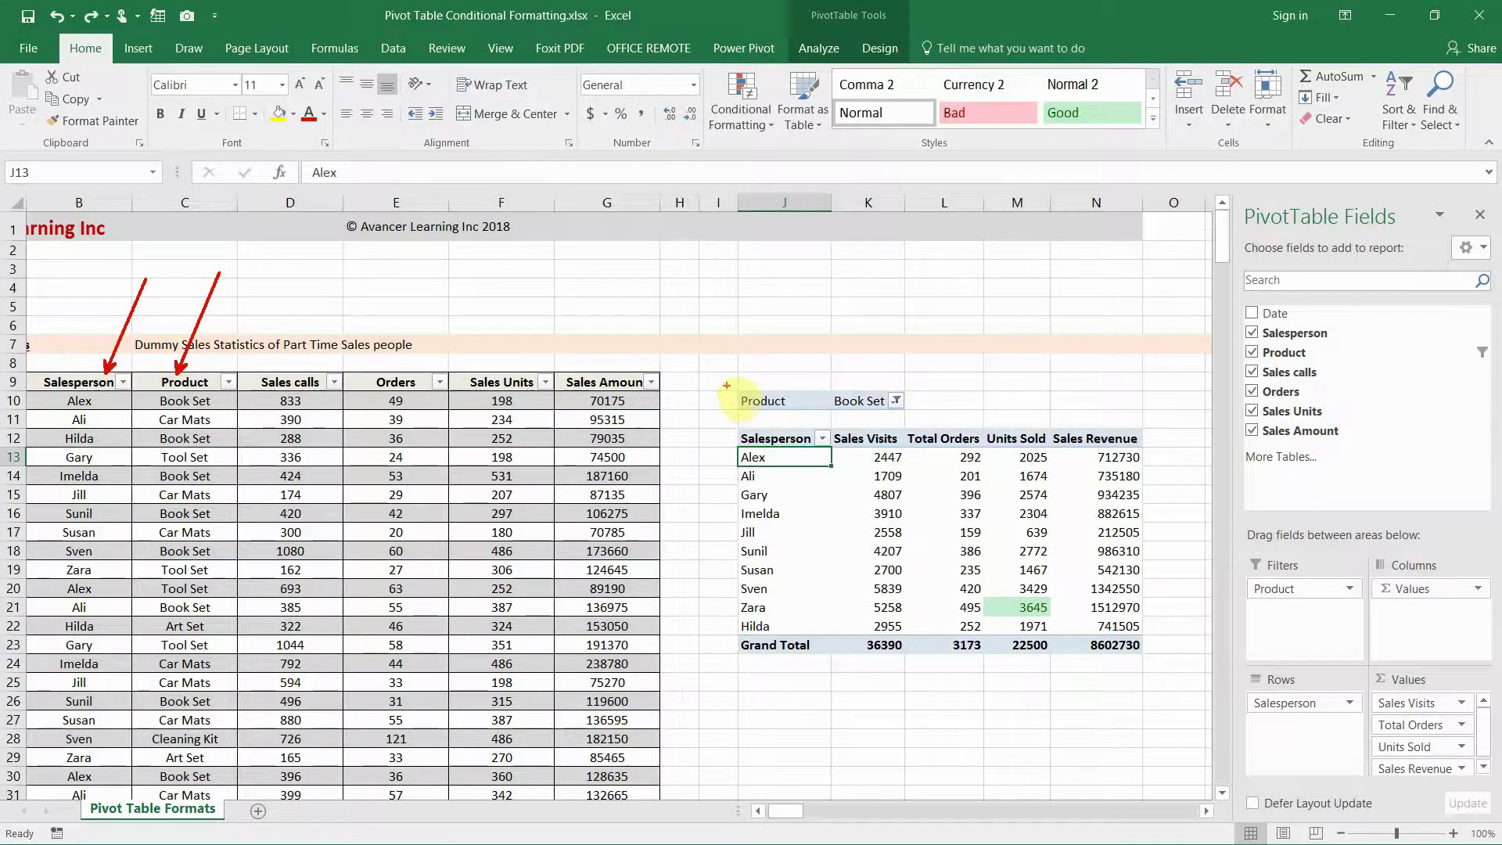
{"action": "mouse_move", "coordinate": [720, 379]}
{"action": "left_mouse_down"}
{"action": "mouse_move", "coordinate": [747, 539]}
{"action": "mouse_move", "coordinate": [1083, 693]}
{"action": "mouse_move", "coordinate": [1175, 683]}
{"action": "left_mouse_up"}
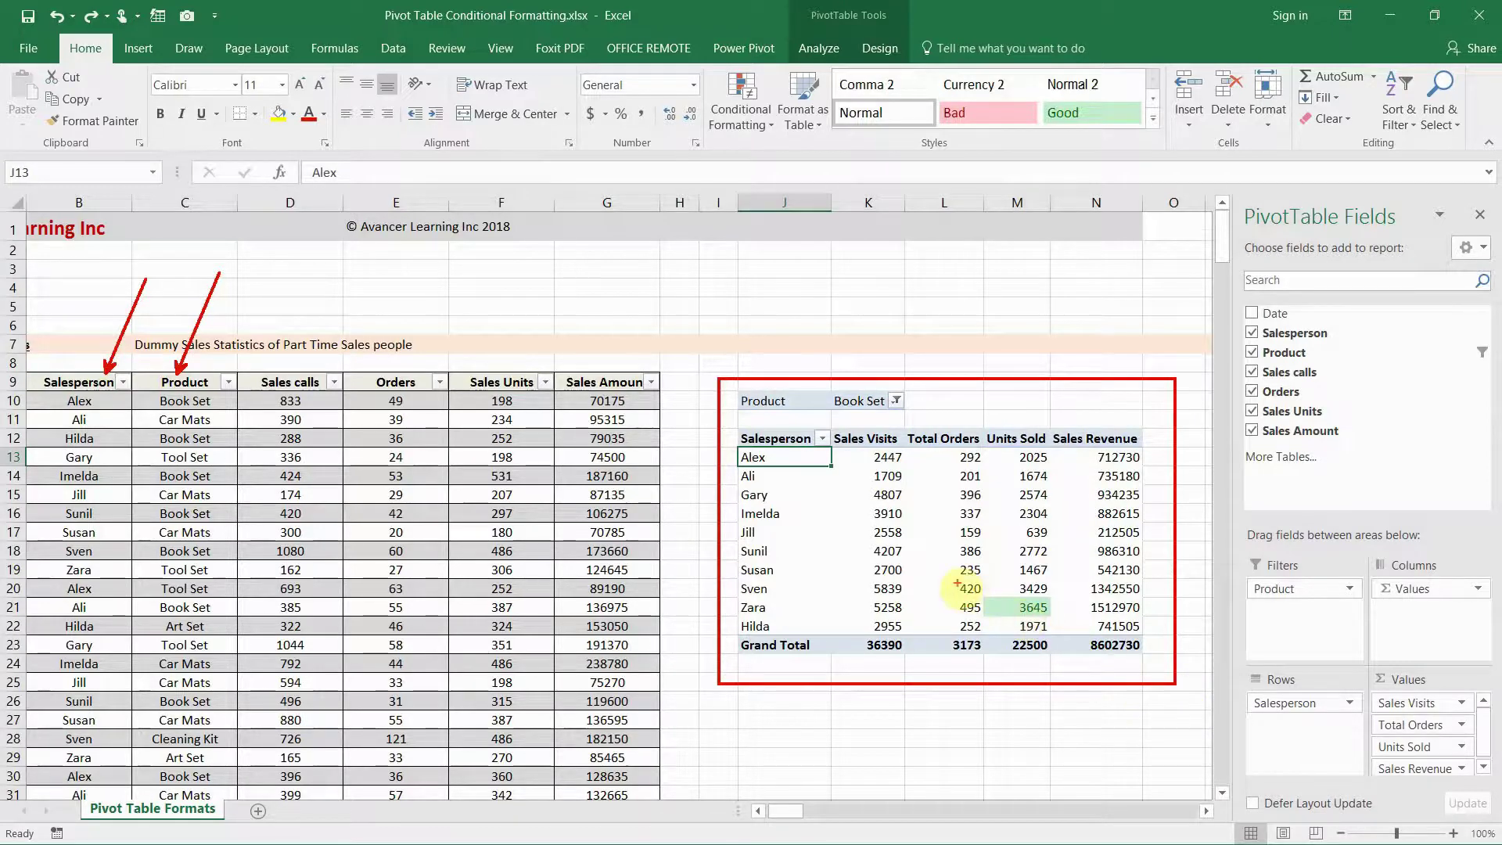
{"action": "left_click_drag", "start_coordinate": [869, 393], "coordinate": [894, 278]}
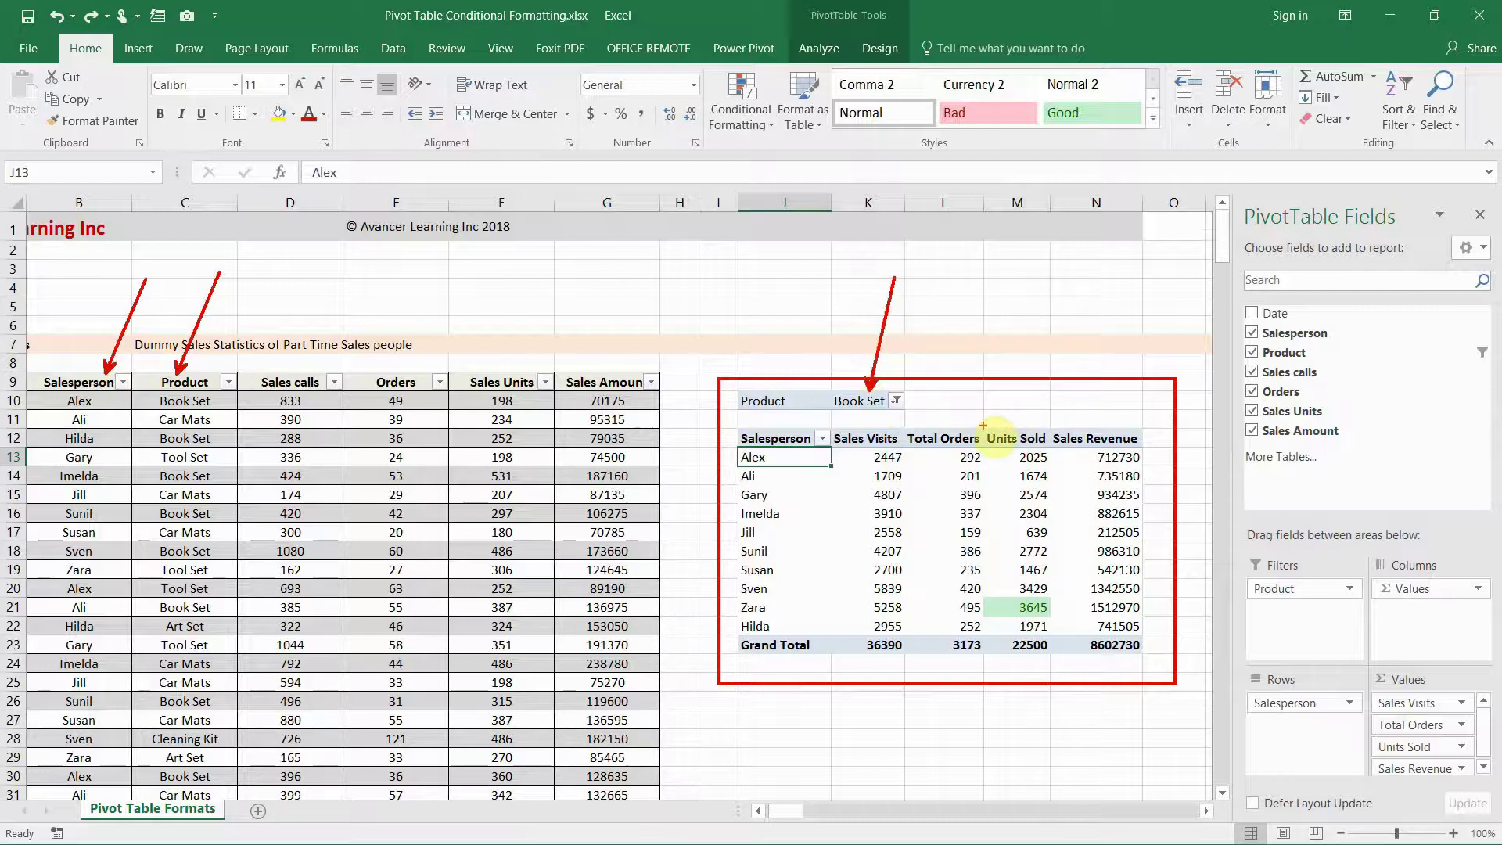
{"action": "mouse_move", "coordinate": [984, 425]}
{"action": "left_mouse_down"}
{"action": "mouse_move", "coordinate": [1017, 477]}
{"action": "mouse_move", "coordinate": [1053, 660]}
{"action": "left_mouse_up"}
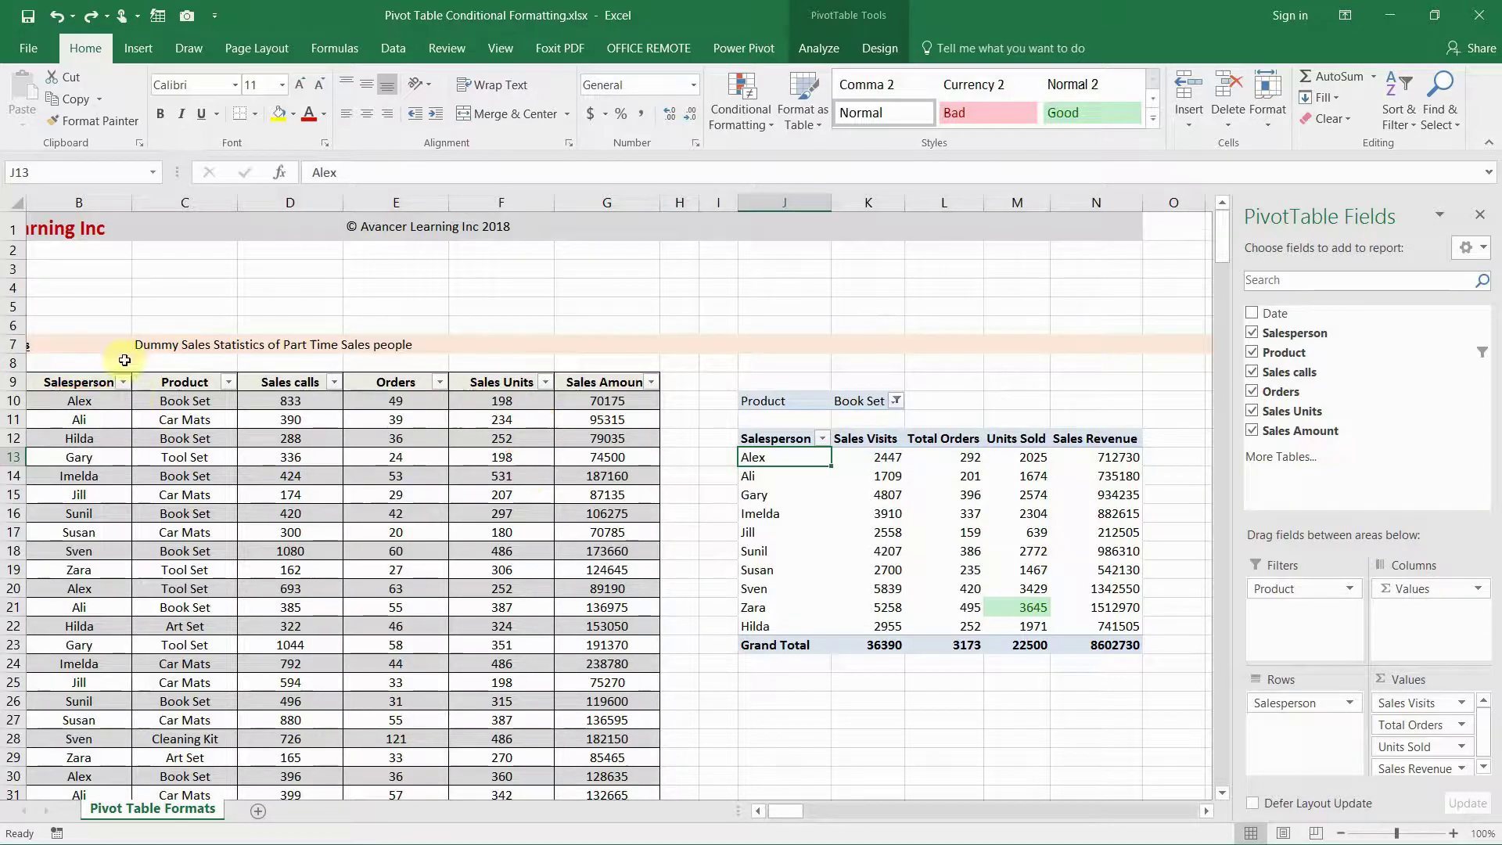
Change Alex's F10 Sales Units from 198 to 2198 and refresh the Book Set pivot
{"action": "left_click", "coordinate": [484, 402]}
{"action": "double_click", "coordinate": [484, 402]}
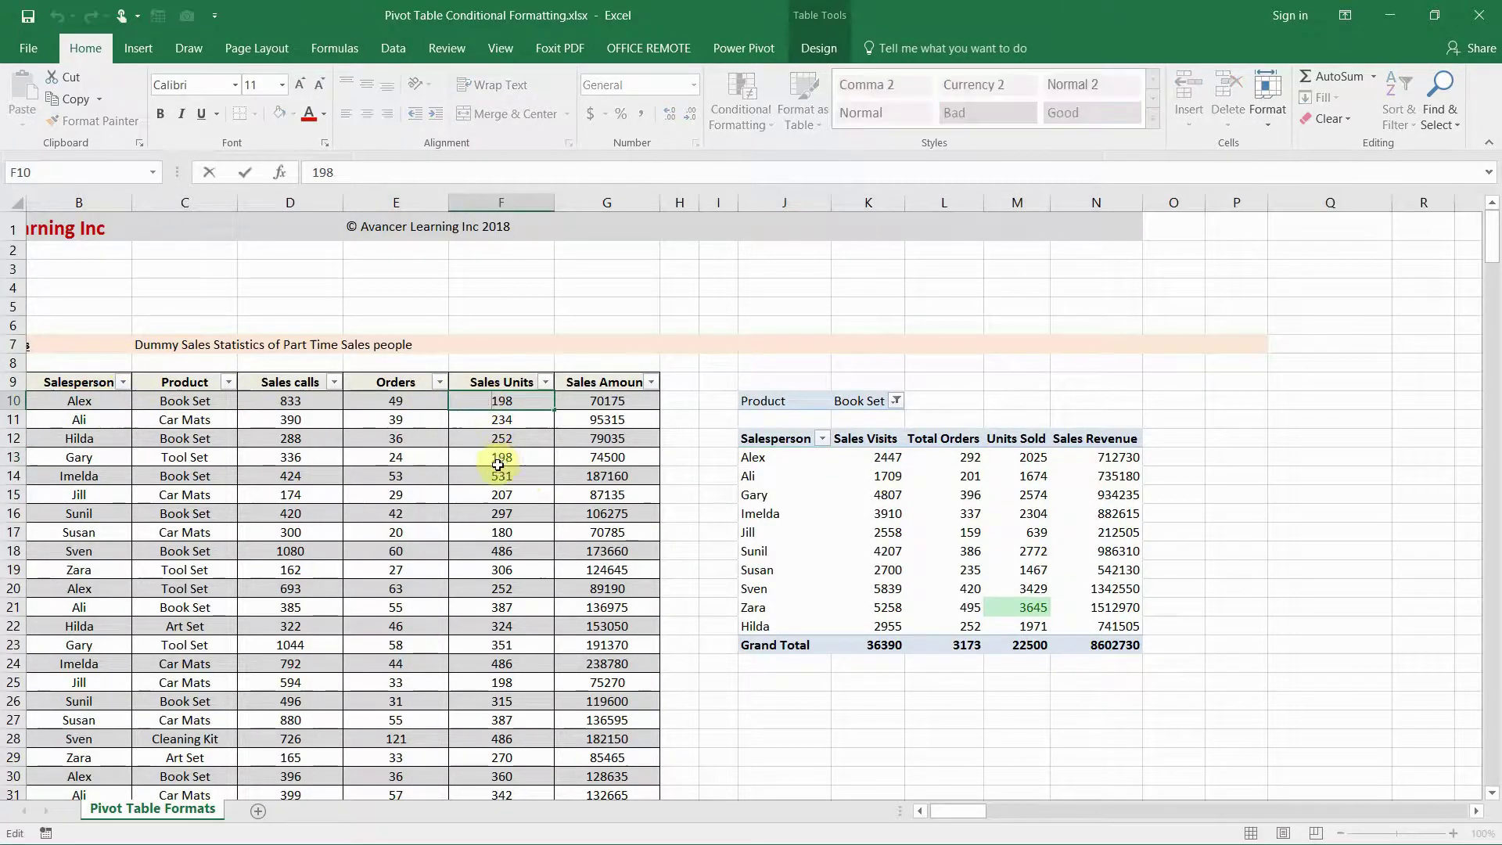
{"action": "type", "text": "2"}
{"action": "key", "text": "Return"}
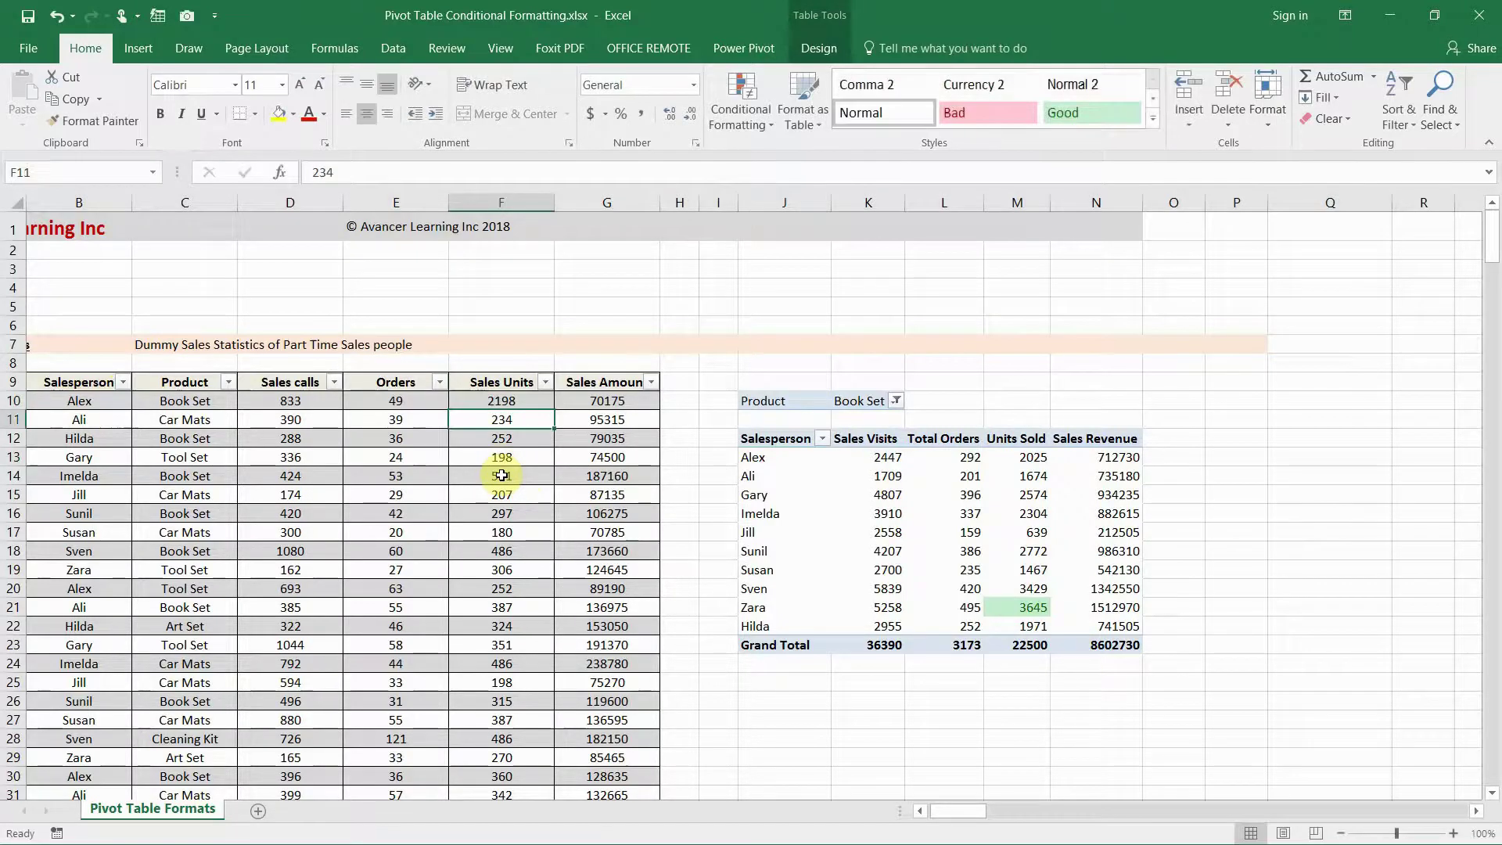
{"action": "right_click", "coordinate": [1031, 515]}
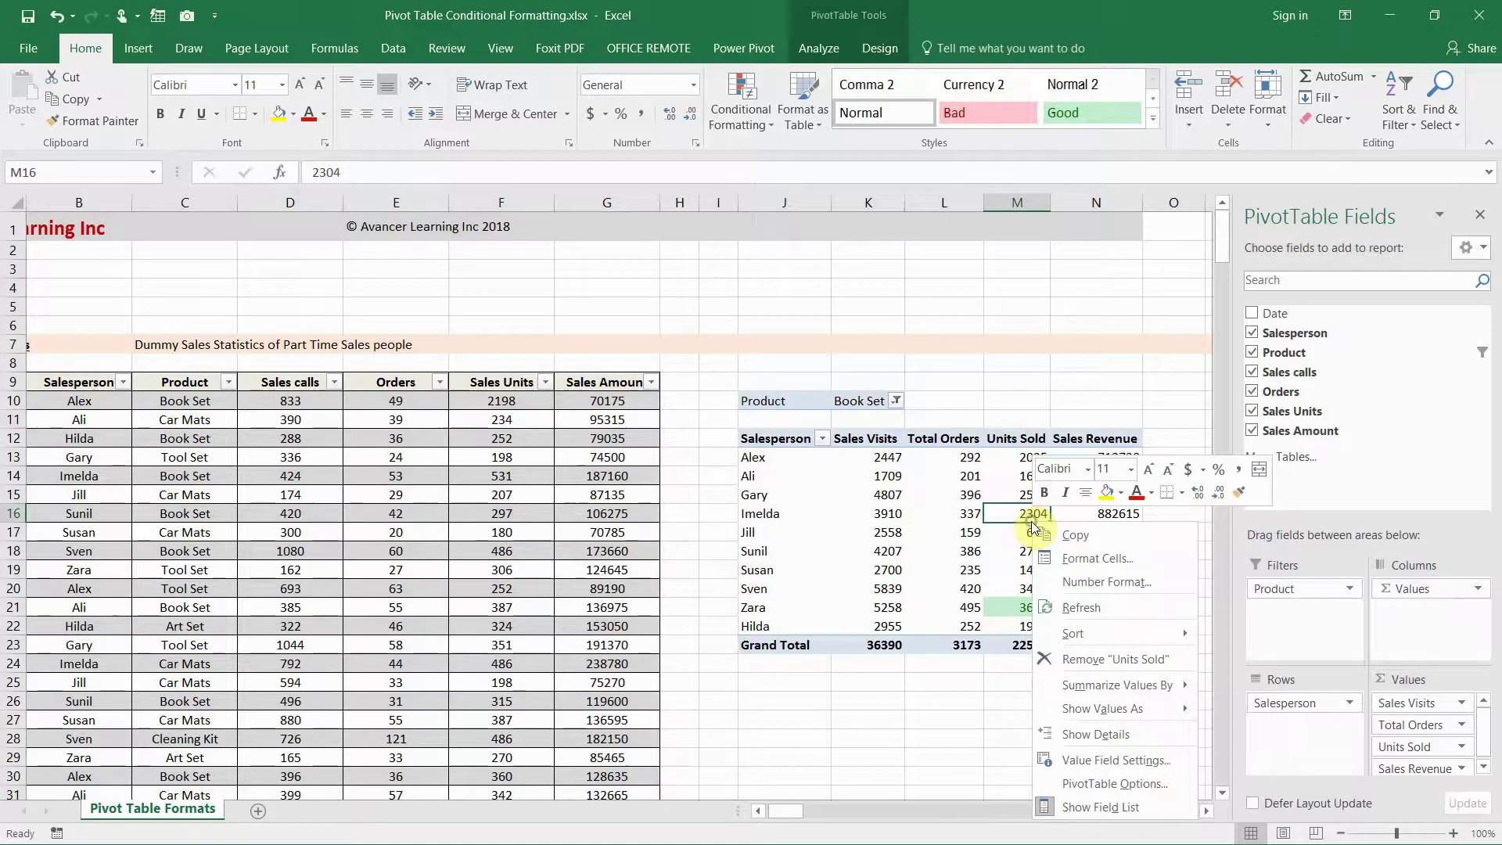
{"action": "left_click", "coordinate": [1097, 604]}
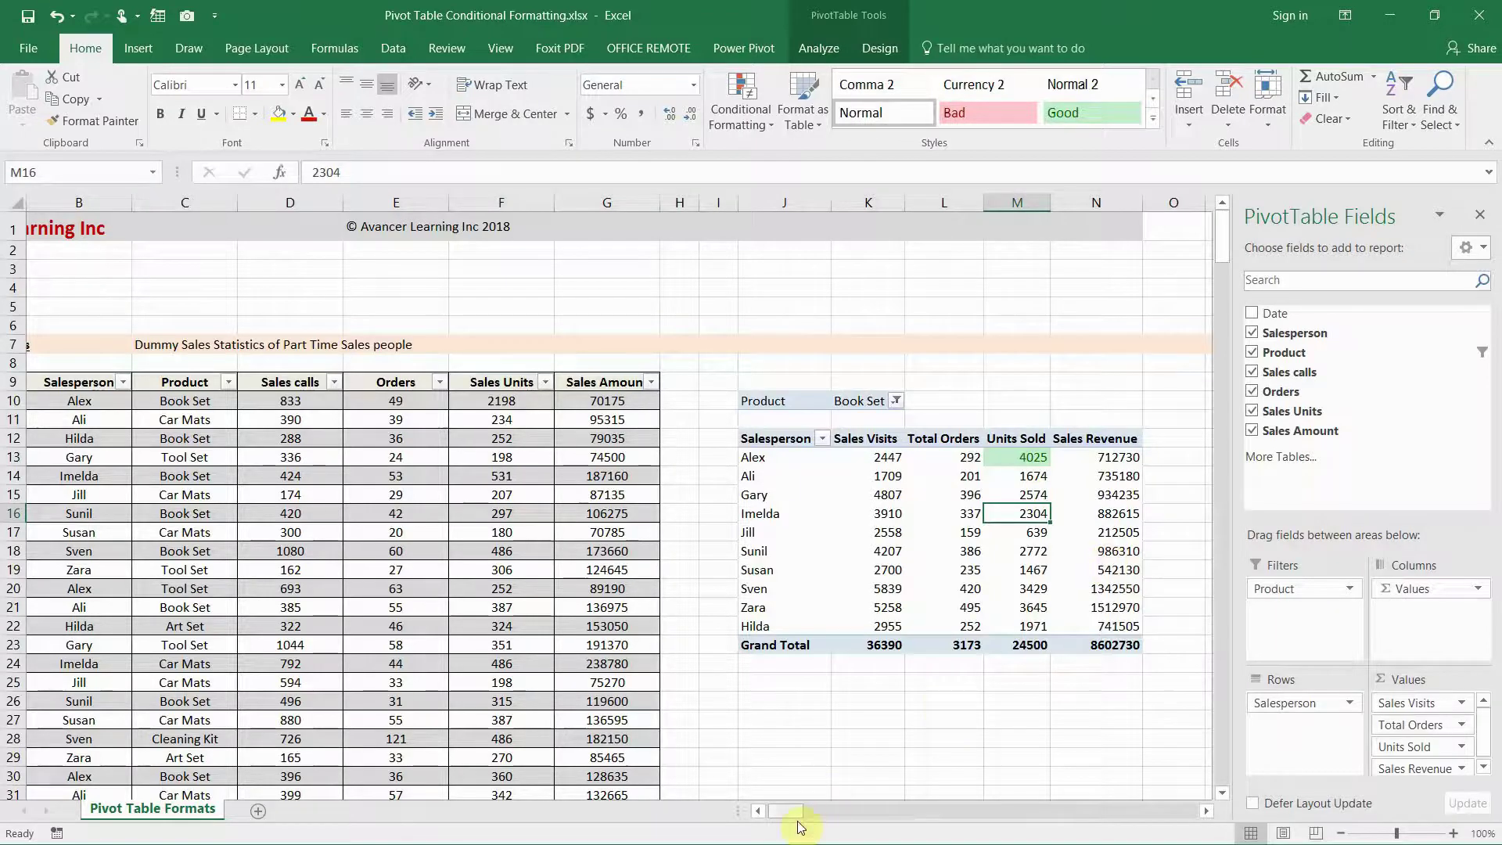
Move the loose Paul / Book Set entry into row 322, directly under the table
{"action": "left_click_drag", "start_coordinate": [776, 813], "coordinate": [753, 813]}
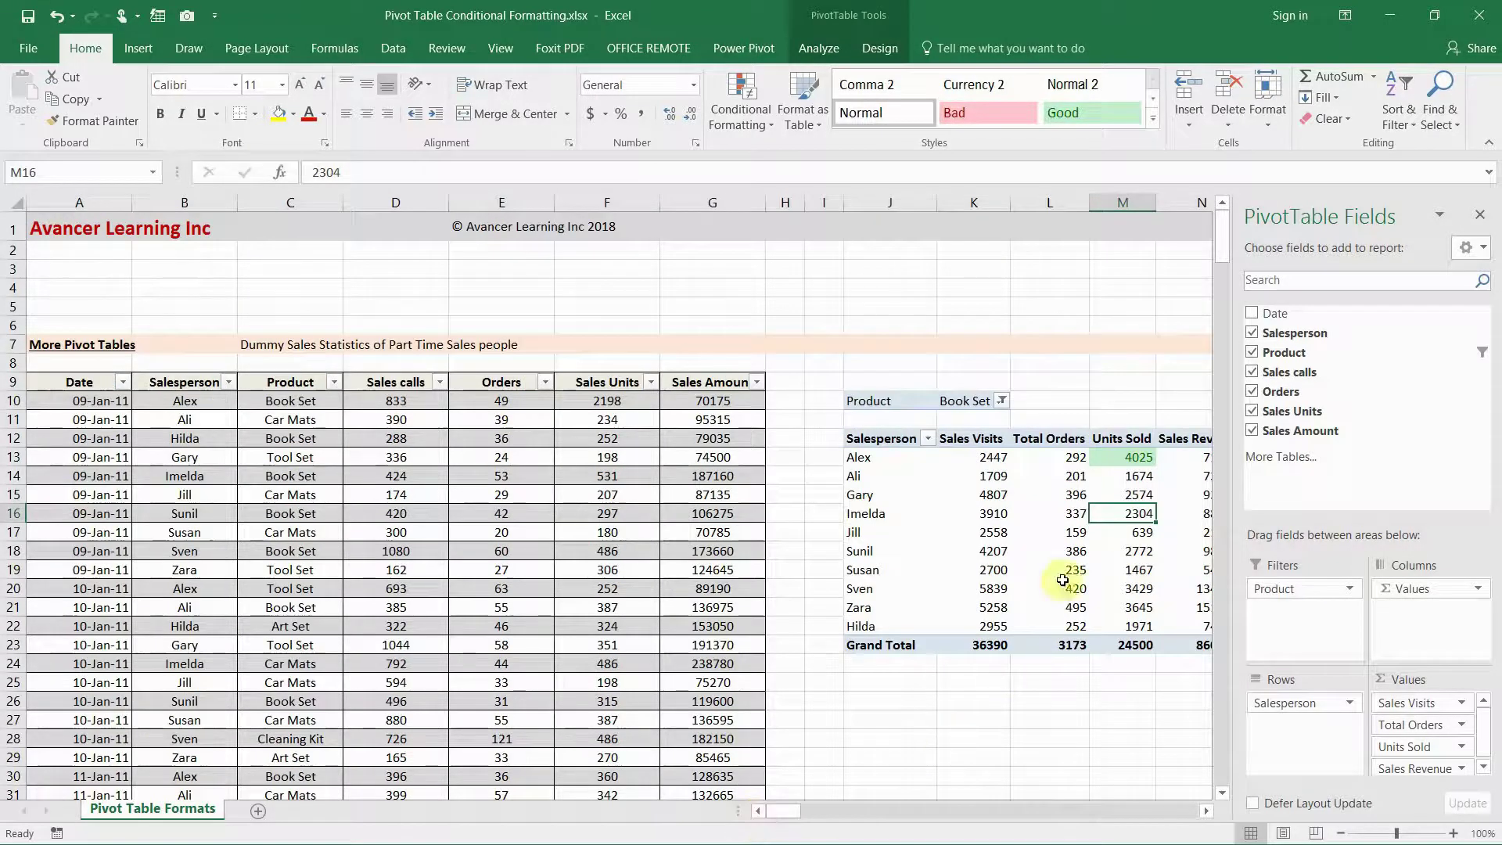
{"action": "left_click_drag", "start_coordinate": [1224, 251], "coordinate": [1236, 778]}
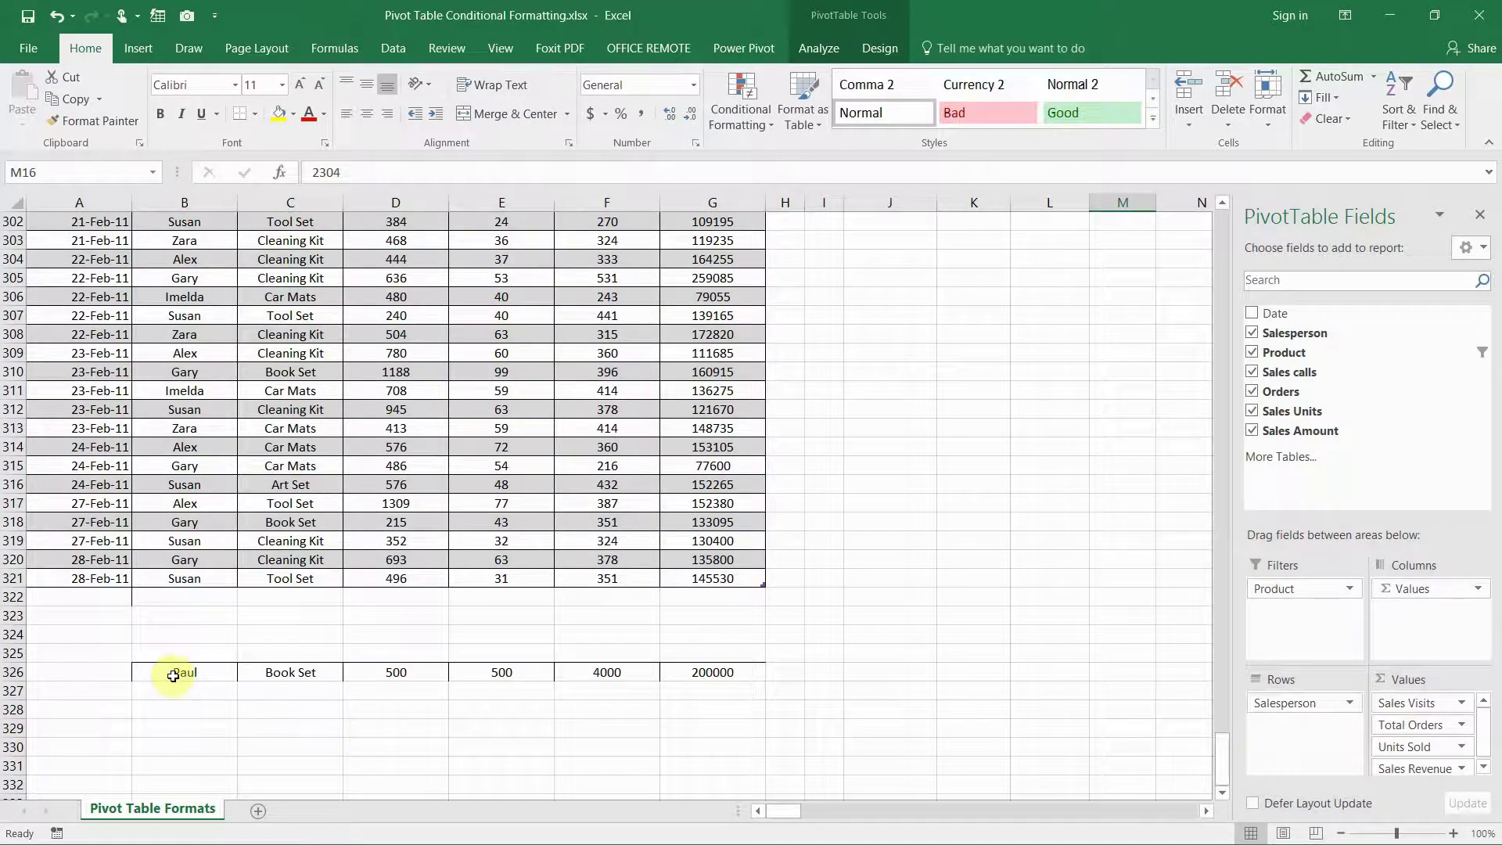
{"action": "left_click_drag", "start_coordinate": [156, 672], "coordinate": [711, 597]}
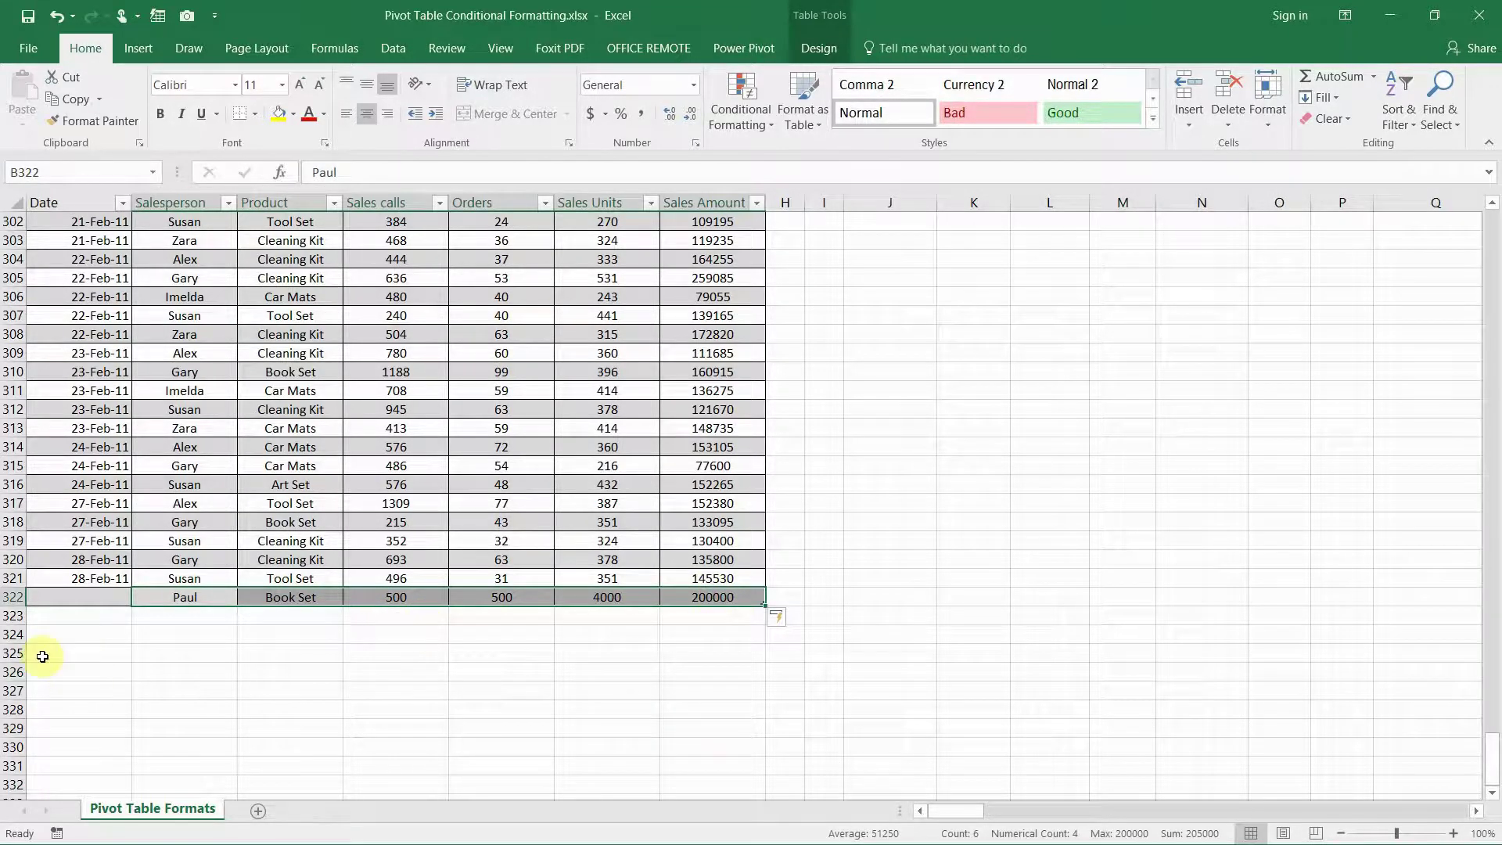
{"action": "left_click", "coordinate": [185, 596]}
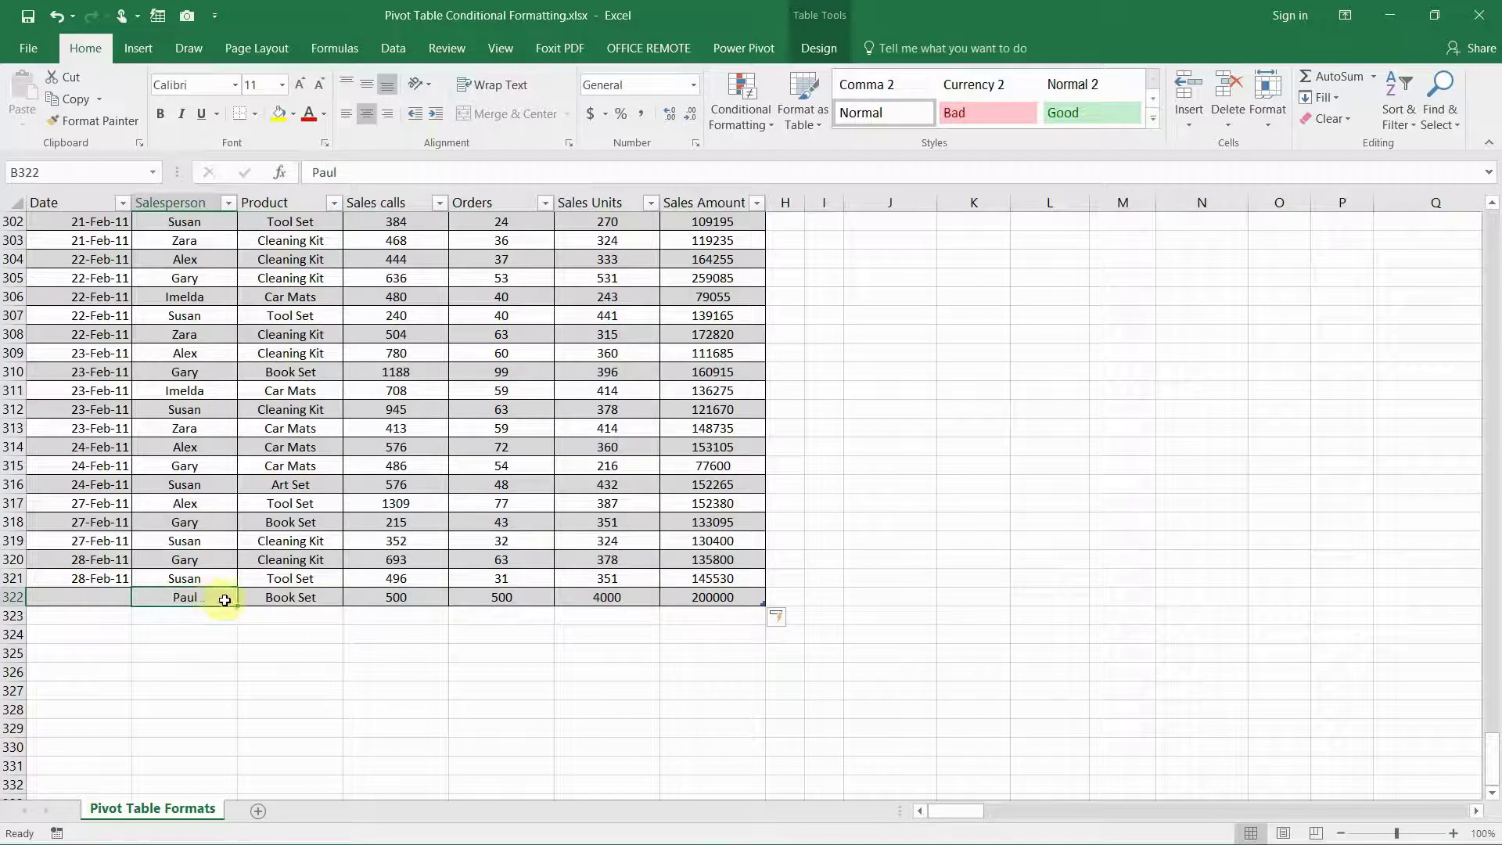
{"action": "left_click_drag", "start_coordinate": [217, 600], "coordinate": [244, 599]}
{"action": "left_click", "coordinate": [284, 599]}
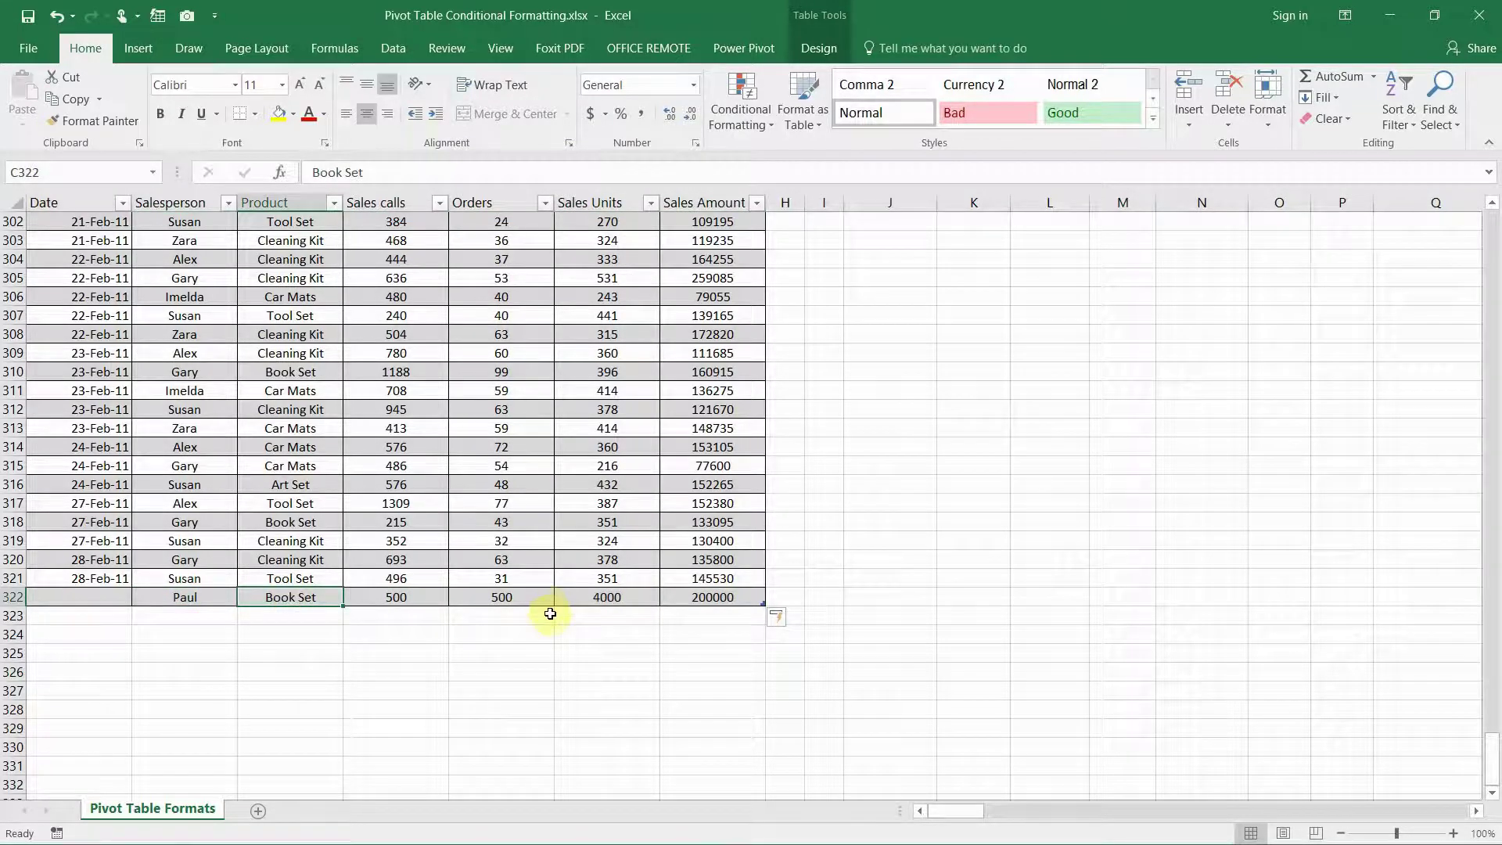
Change Paul's Sales Units in F322 from 4000 to 5000
{"action": "left_click", "coordinate": [597, 602]}
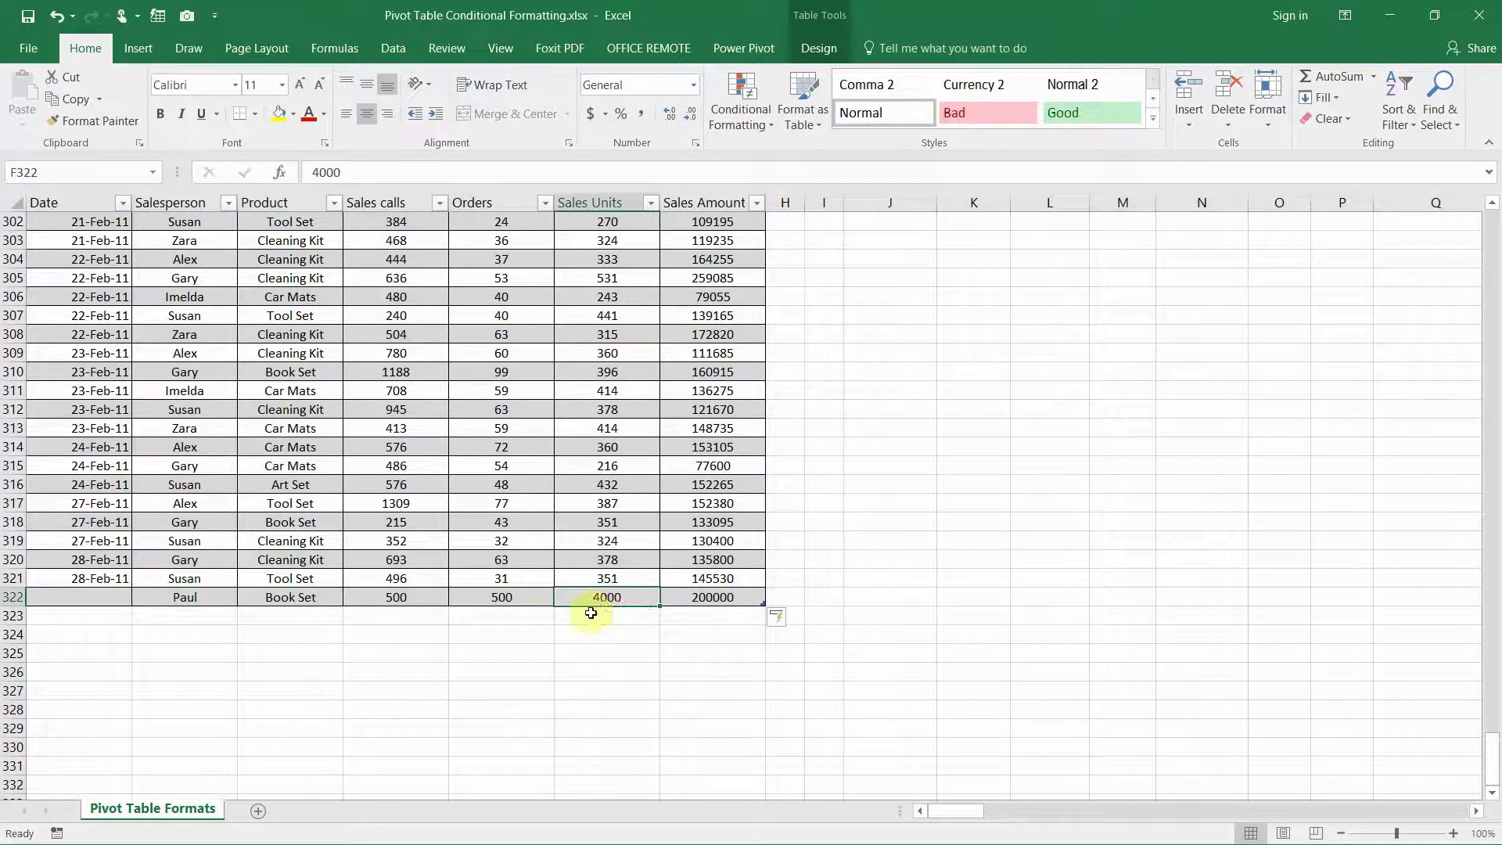
{"action": "double_click", "coordinate": [594, 602]}
{"action": "key", "text": "Delete"}
{"action": "type", "text": "5"}
{"action": "left_click", "coordinate": [790, 616]}
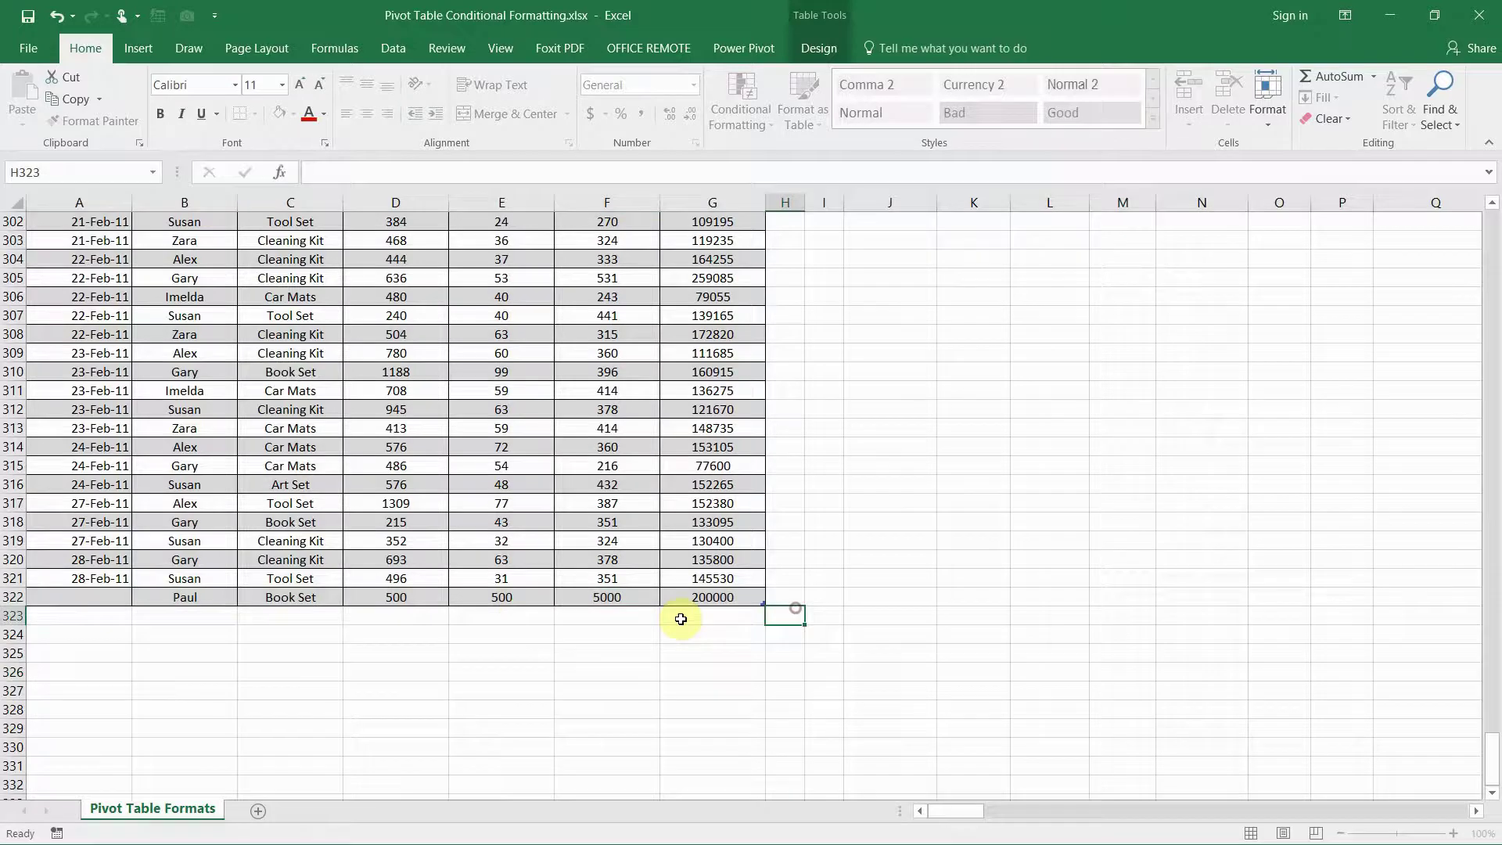
{"action": "left_click_drag", "start_coordinate": [1491, 757], "coordinate": [1479, 219]}
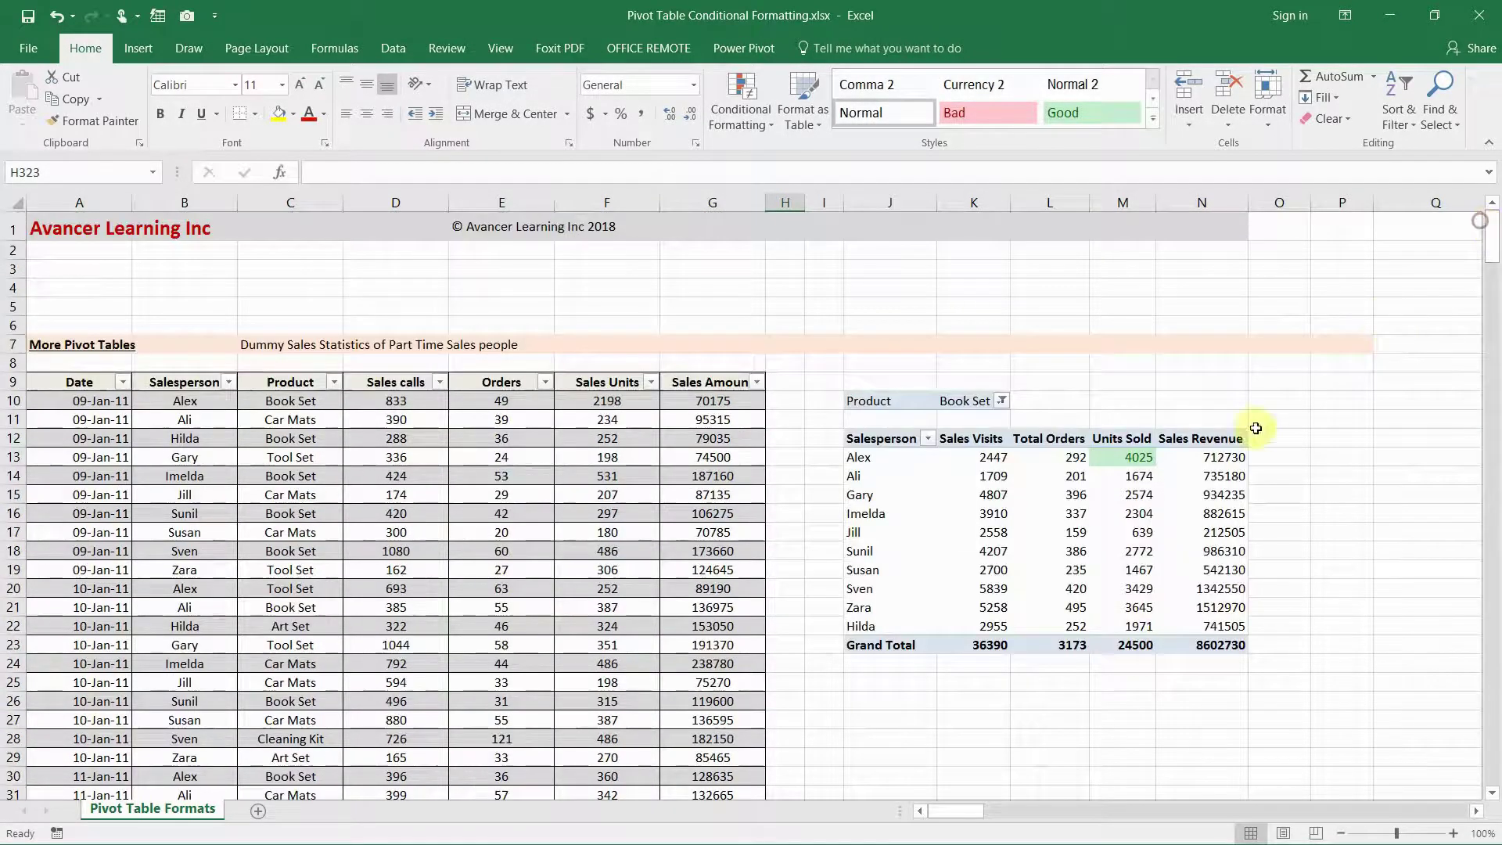
Refresh the pivot so Paul's Book Set row appears, and review the full pivot
{"action": "right_click", "coordinate": [1115, 532]}
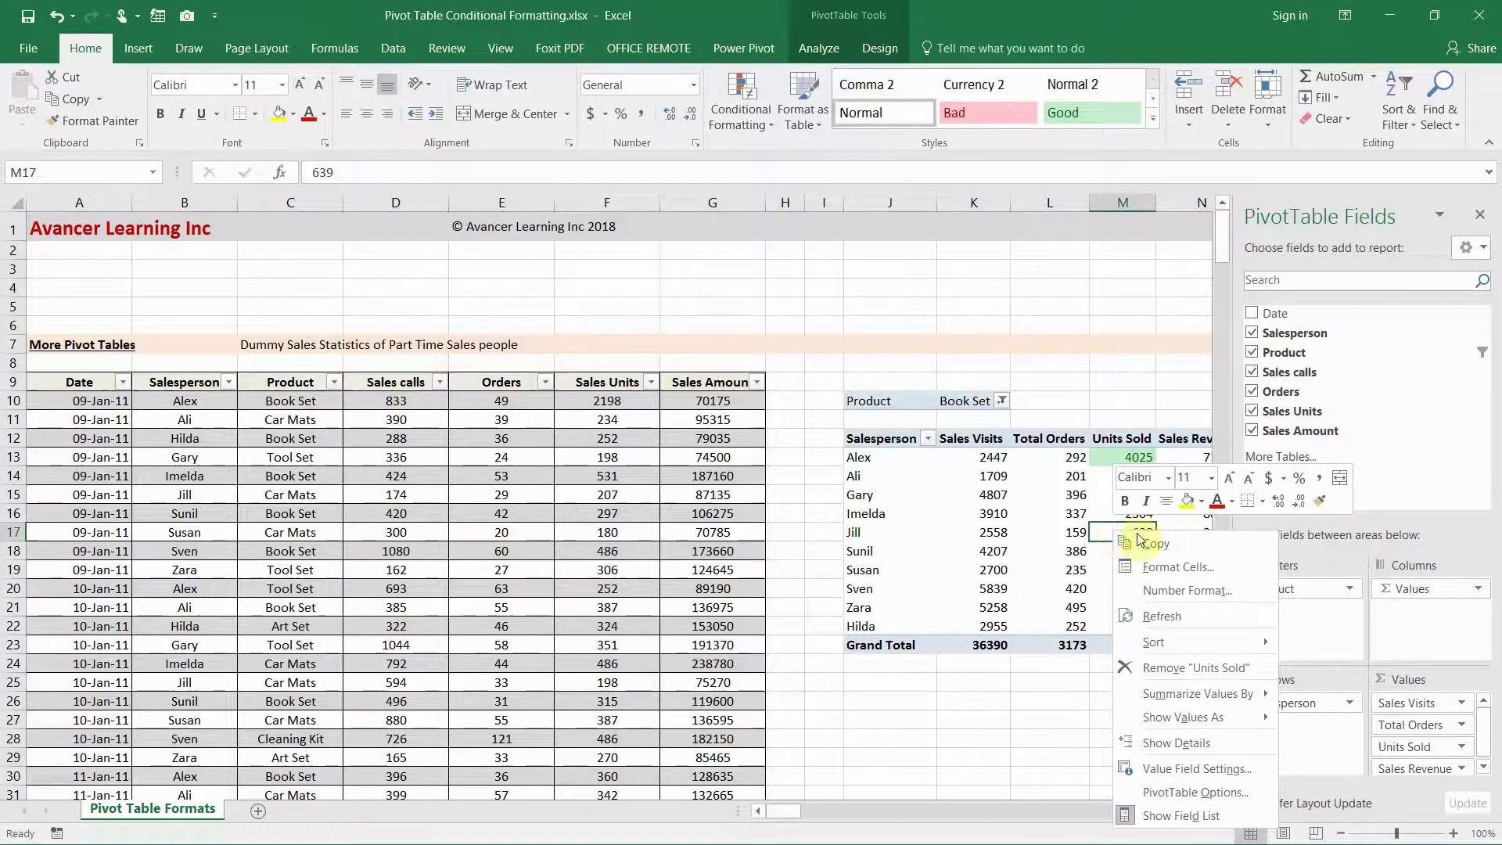
{"action": "left_click", "coordinate": [1168, 618]}
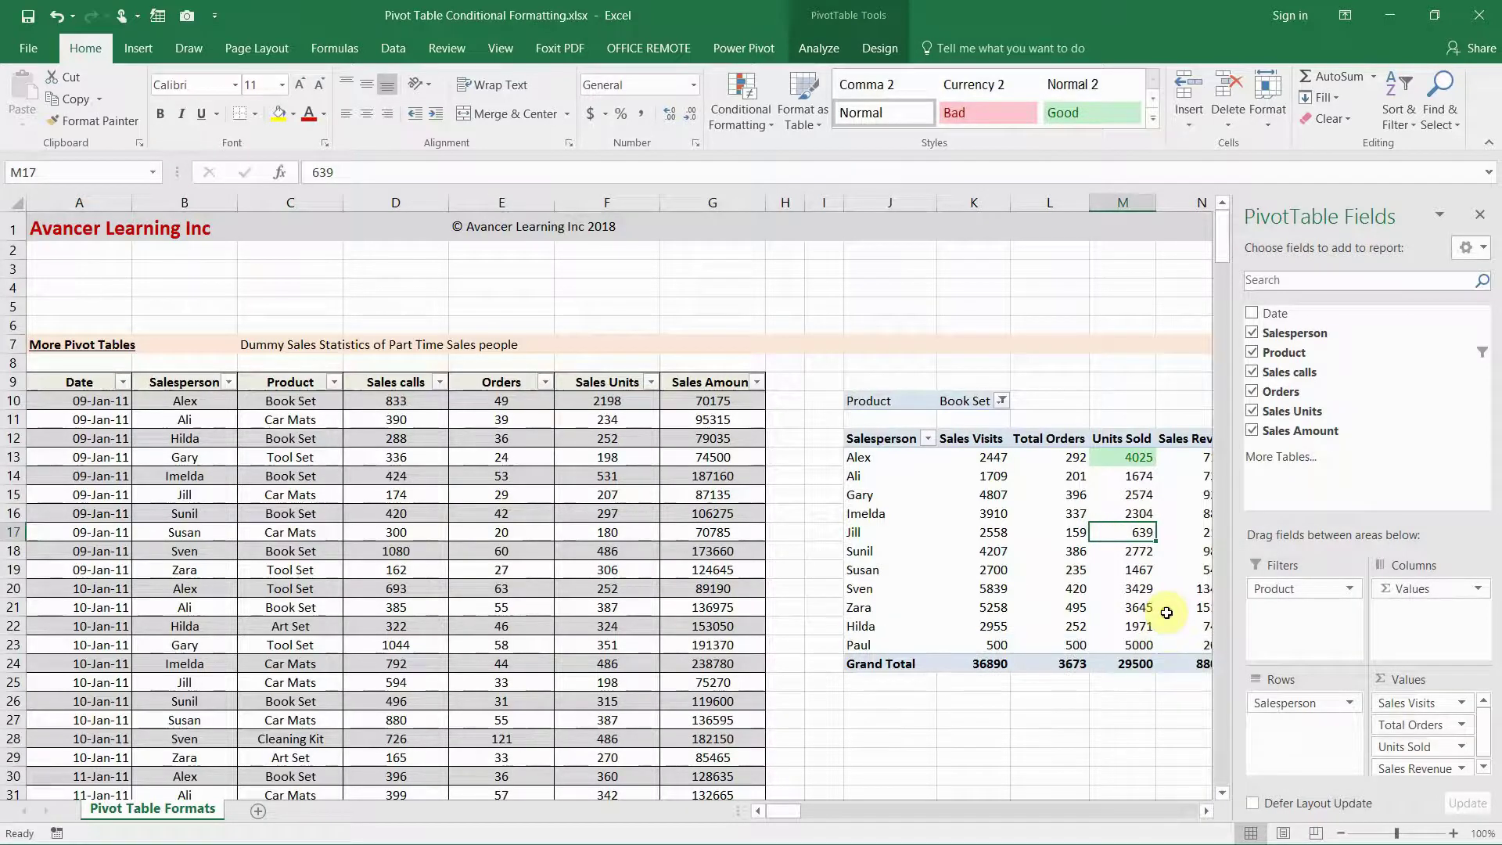
{"action": "left_click", "coordinate": [1205, 813]}
{"action": "left_click_drag", "start_coordinate": [732, 635], "coordinate": [1187, 657]}
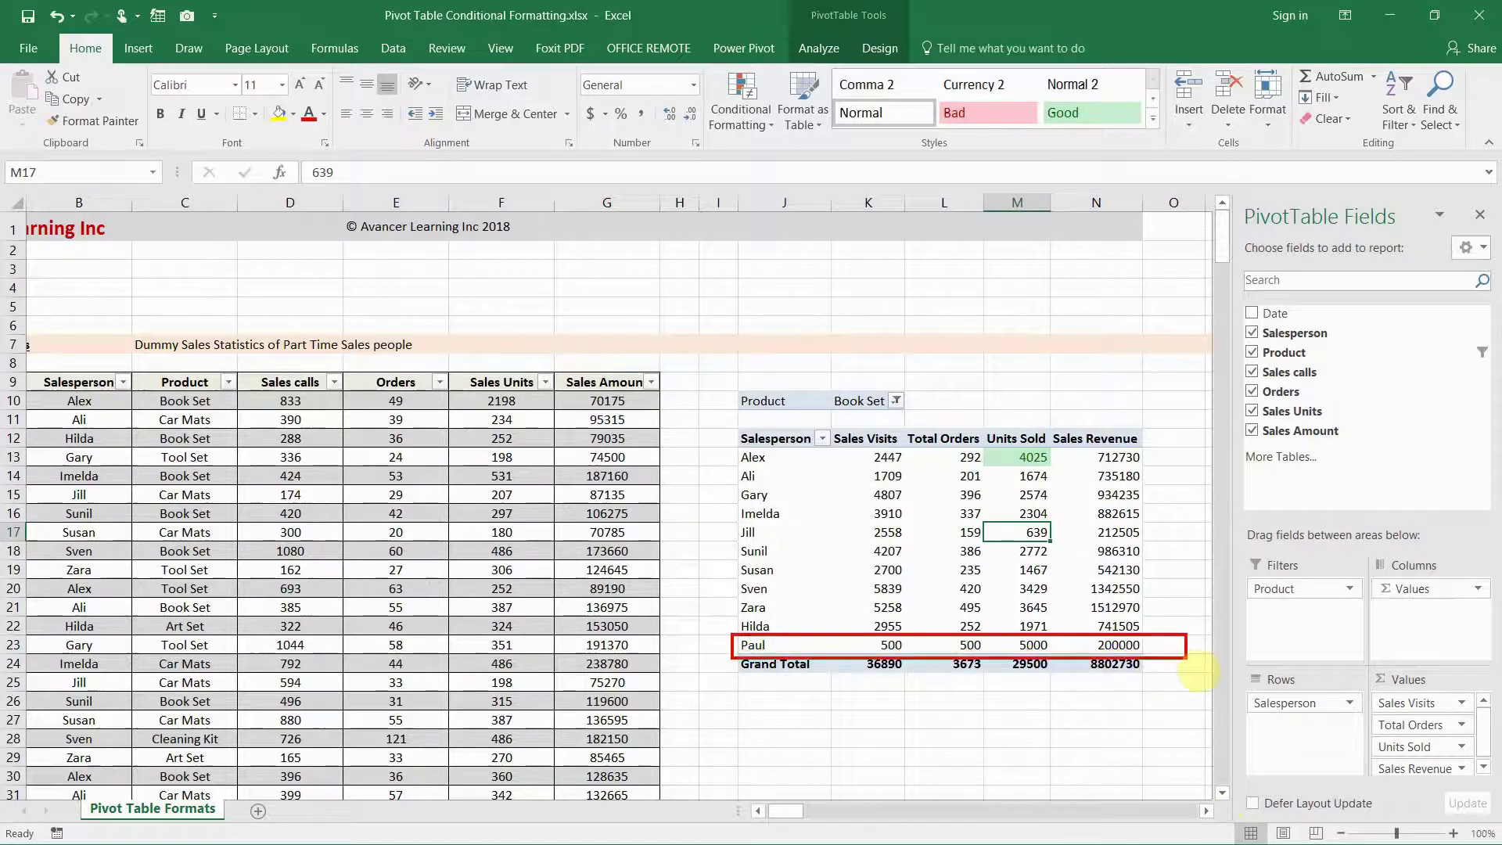
{"action": "left_click_drag", "start_coordinate": [1045, 654], "coordinate": [1099, 759]}
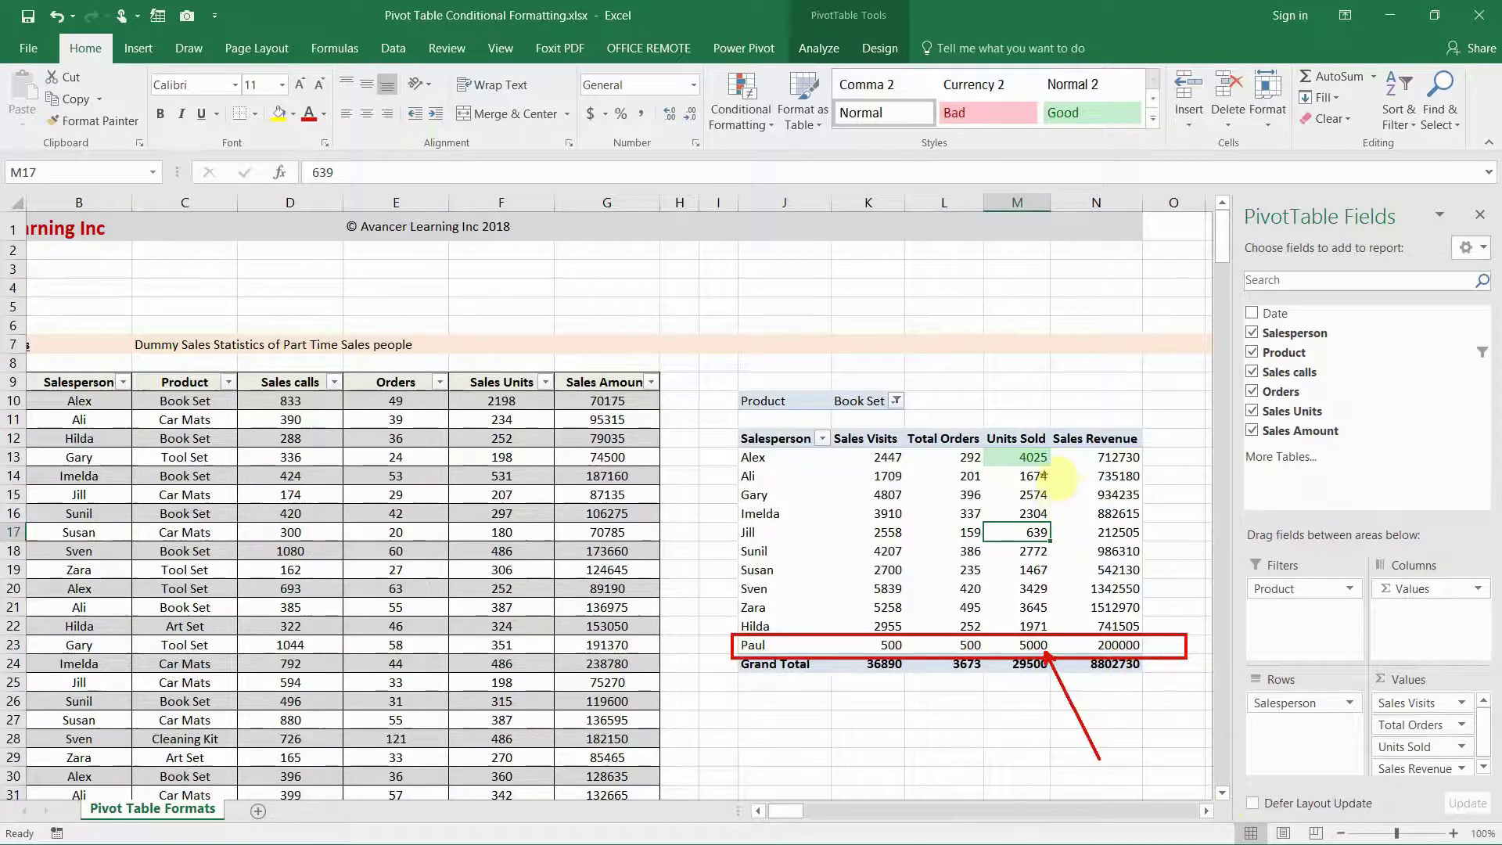
{"action": "mouse_move", "coordinate": [1017, 452]}
{"action": "left_mouse_down"}
{"action": "mouse_move", "coordinate": [1079, 464]}
{"action": "mouse_move", "coordinate": [1017, 454]}
{"action": "left_mouse_up"}
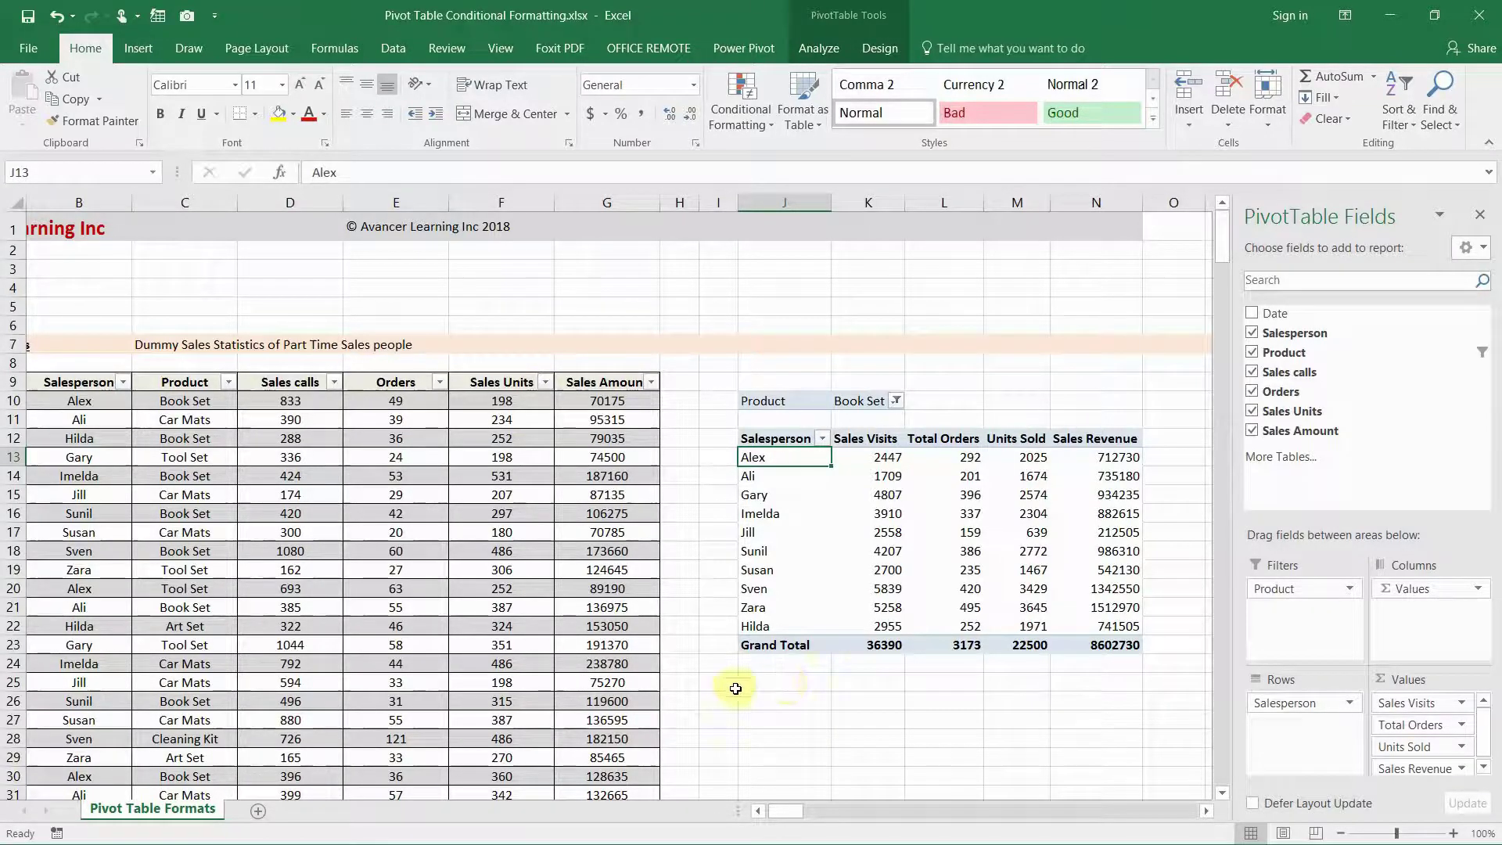
Start a Top 10 Items conditional format for Alex's 2025 Units Sold cell M13
{"action": "left_click", "coordinate": [1033, 460]}
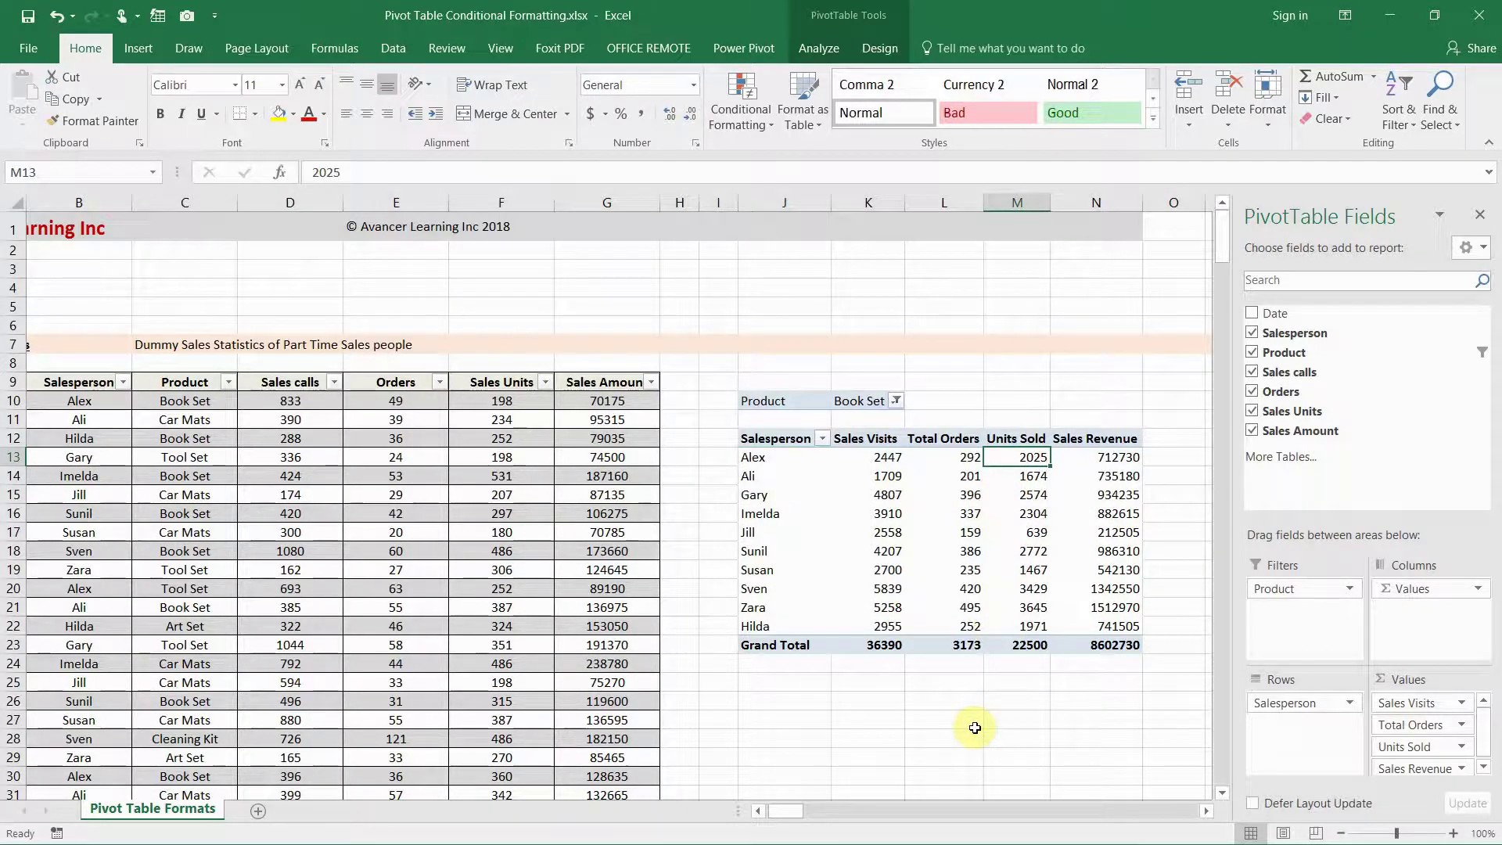
{"action": "mouse_move", "coordinate": [985, 534]}
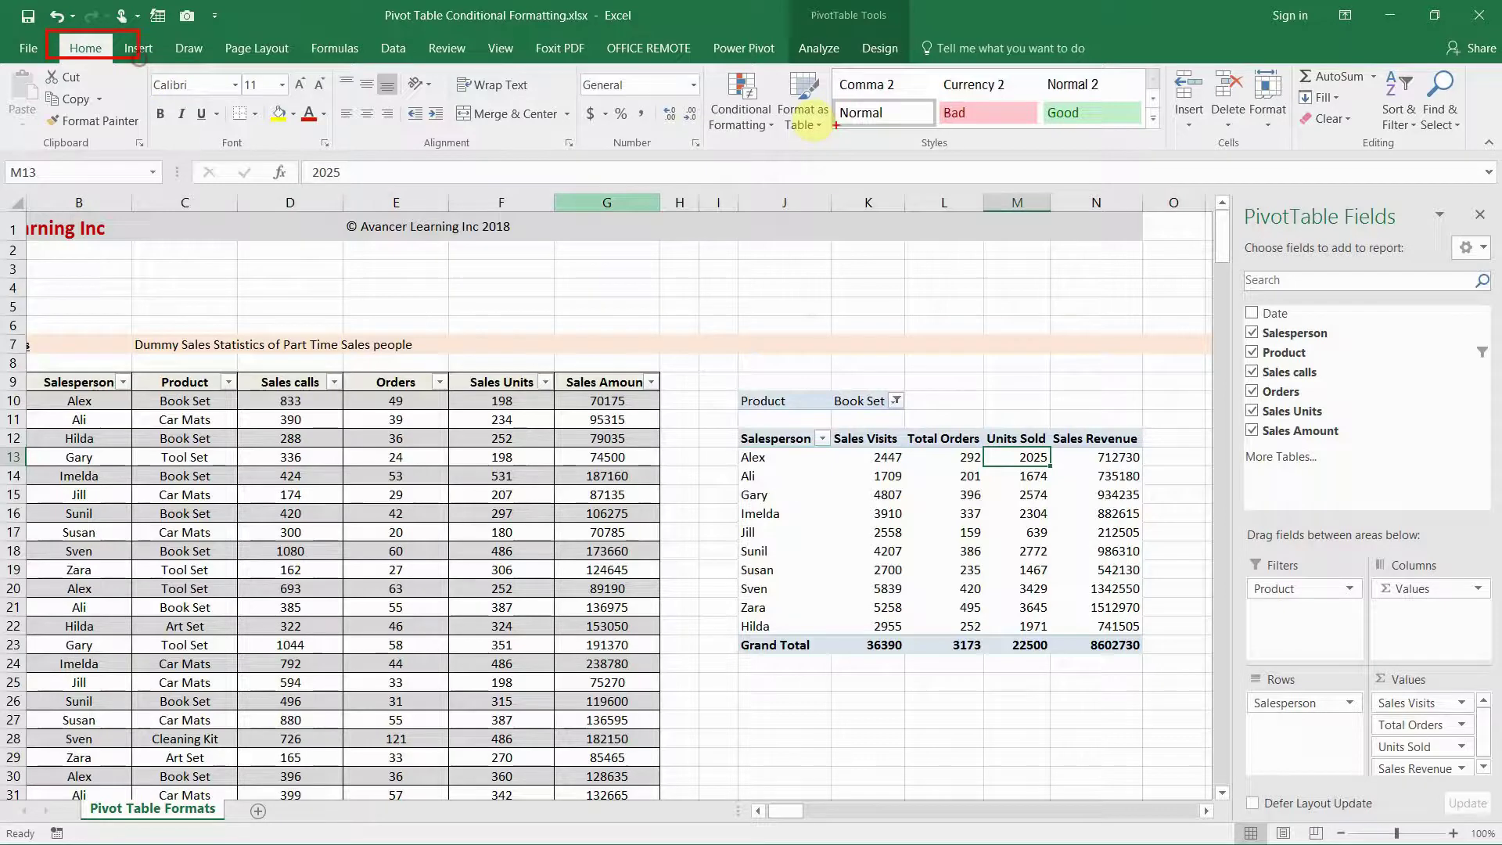
{"action": "left_click", "coordinate": [759, 125]}
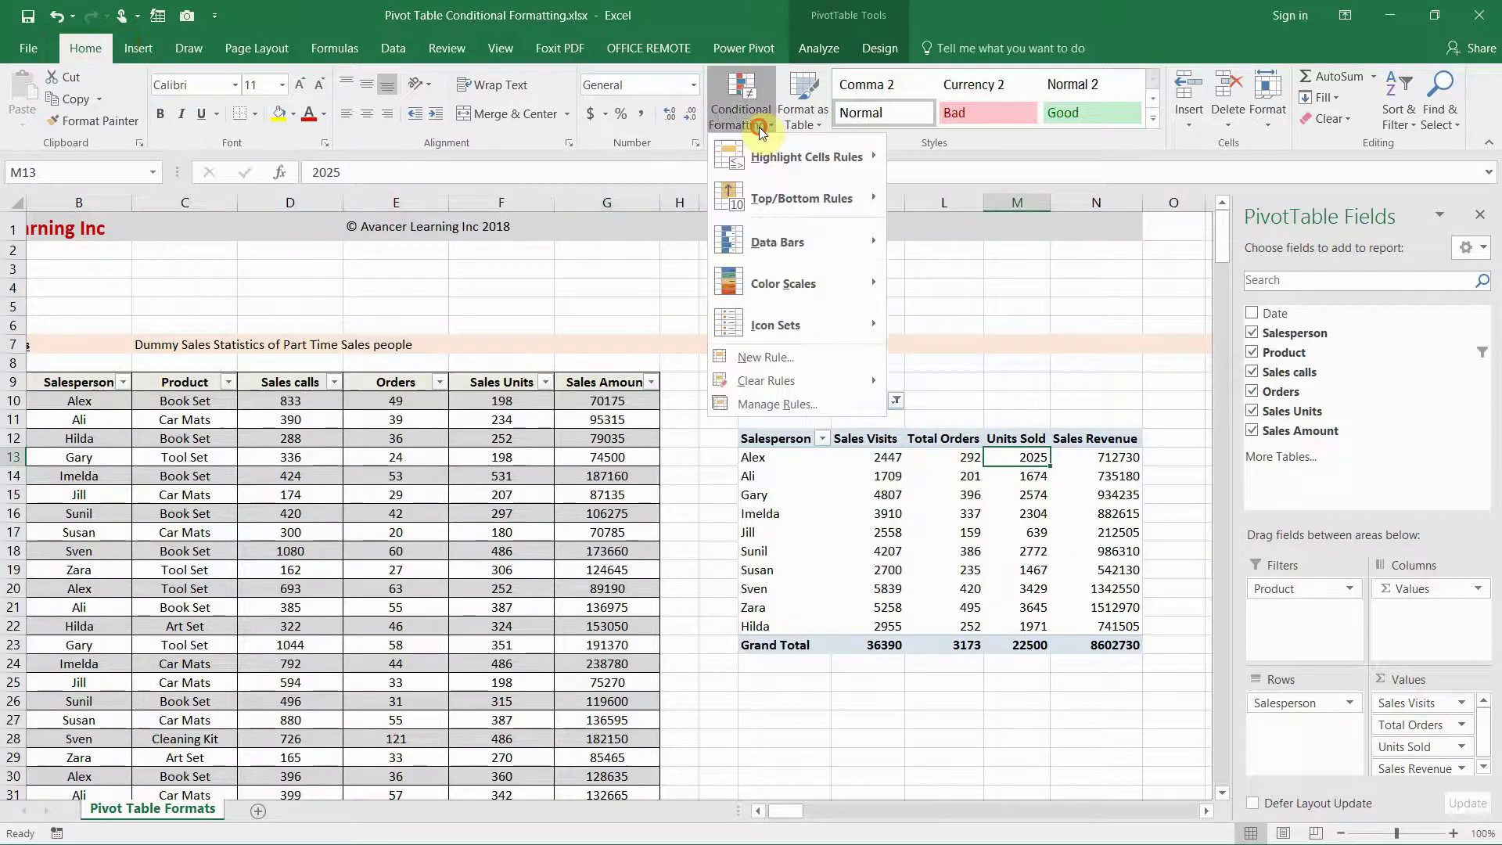
{"action": "mouse_move", "coordinate": [777, 200]}
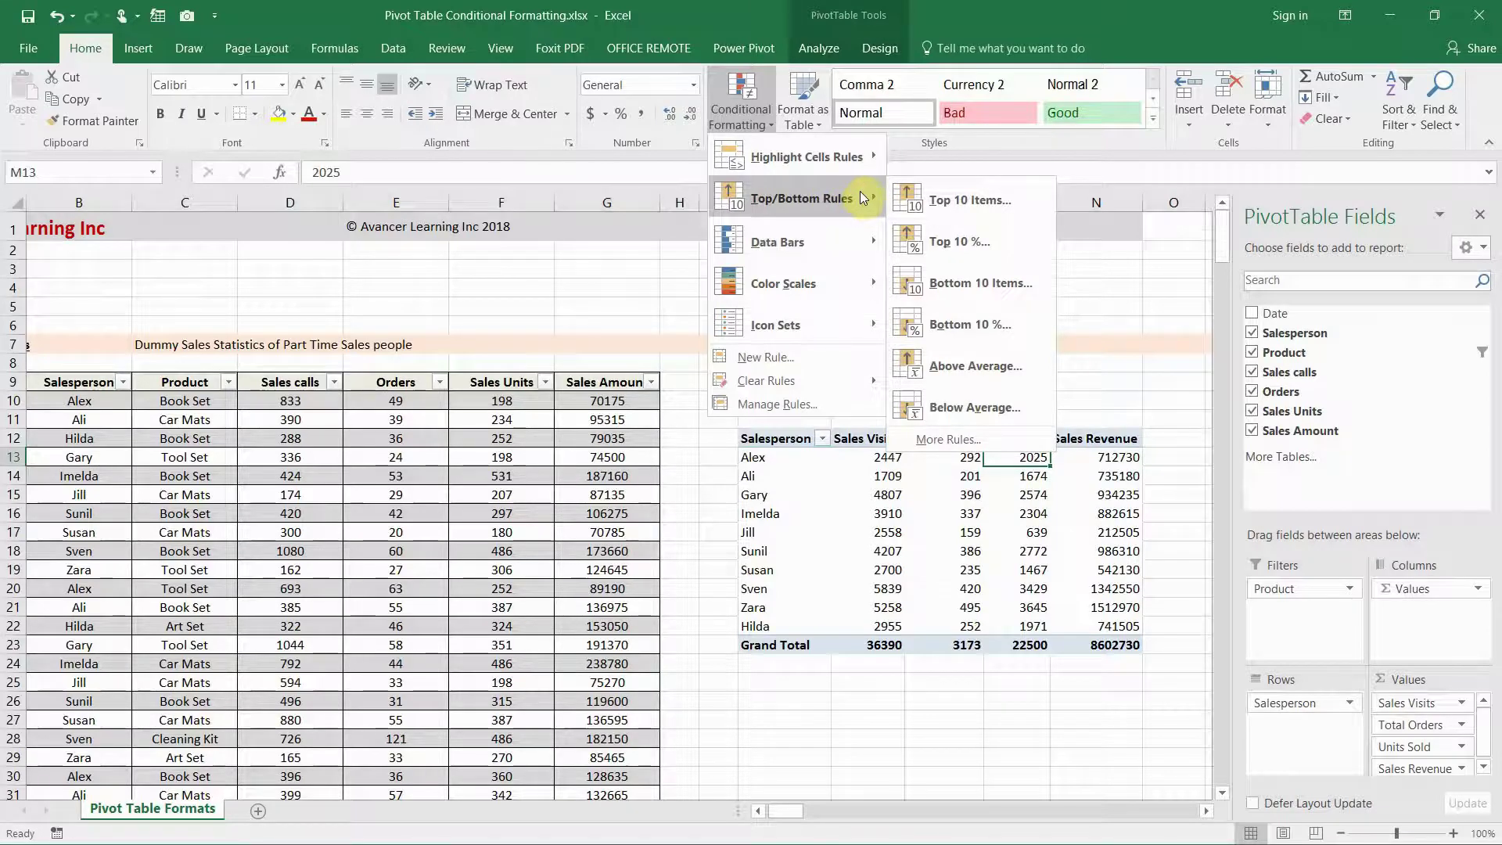
{"action": "left_click", "coordinate": [959, 200]}
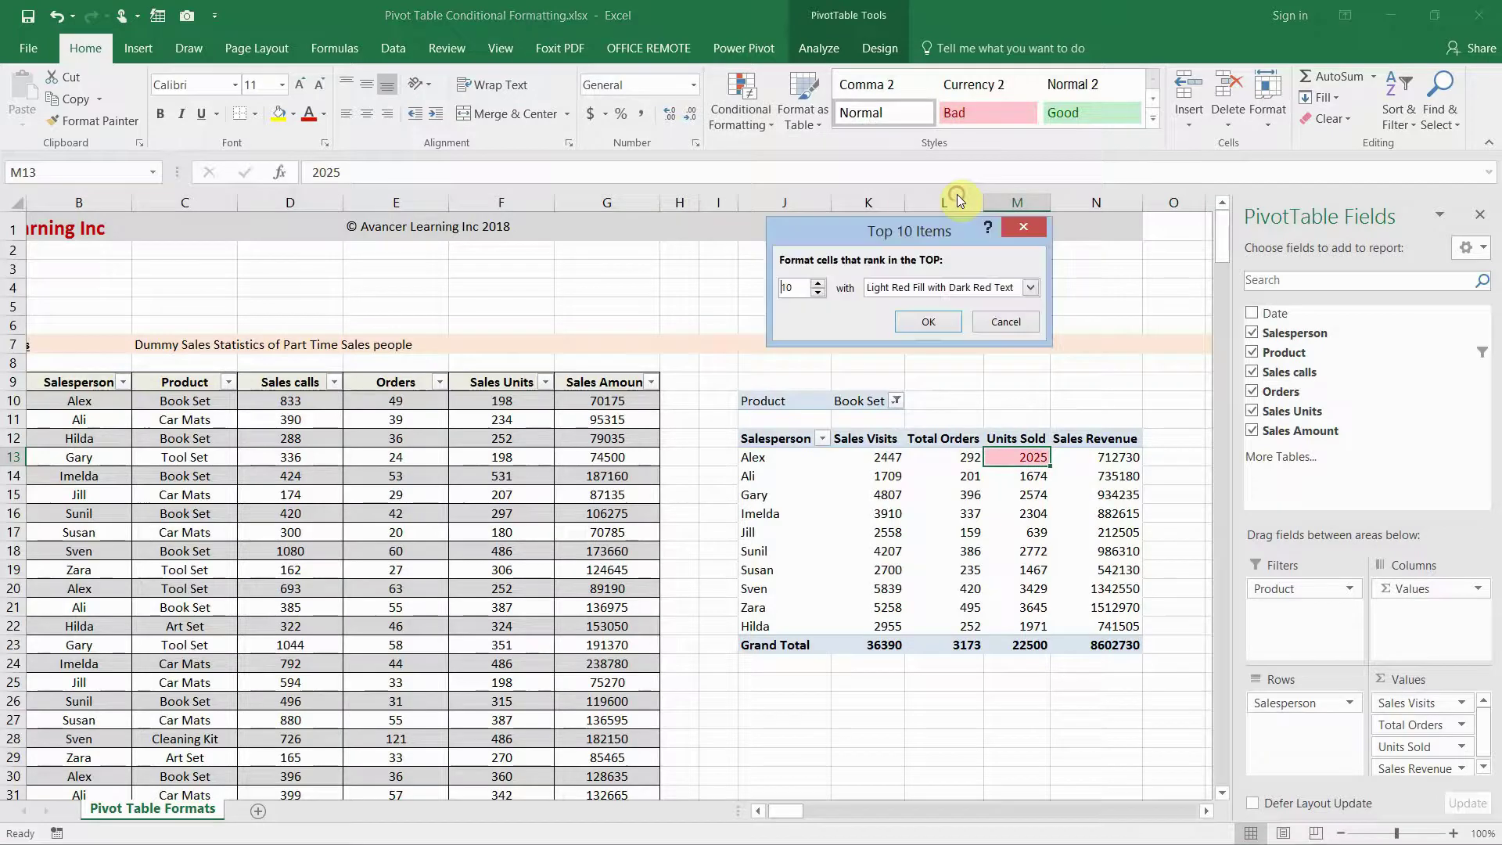
Set the rule to the top 1 item with a custom green fill
{"action": "left_click", "coordinate": [818, 293]}
{"action": "left_click", "coordinate": [1029, 290]}
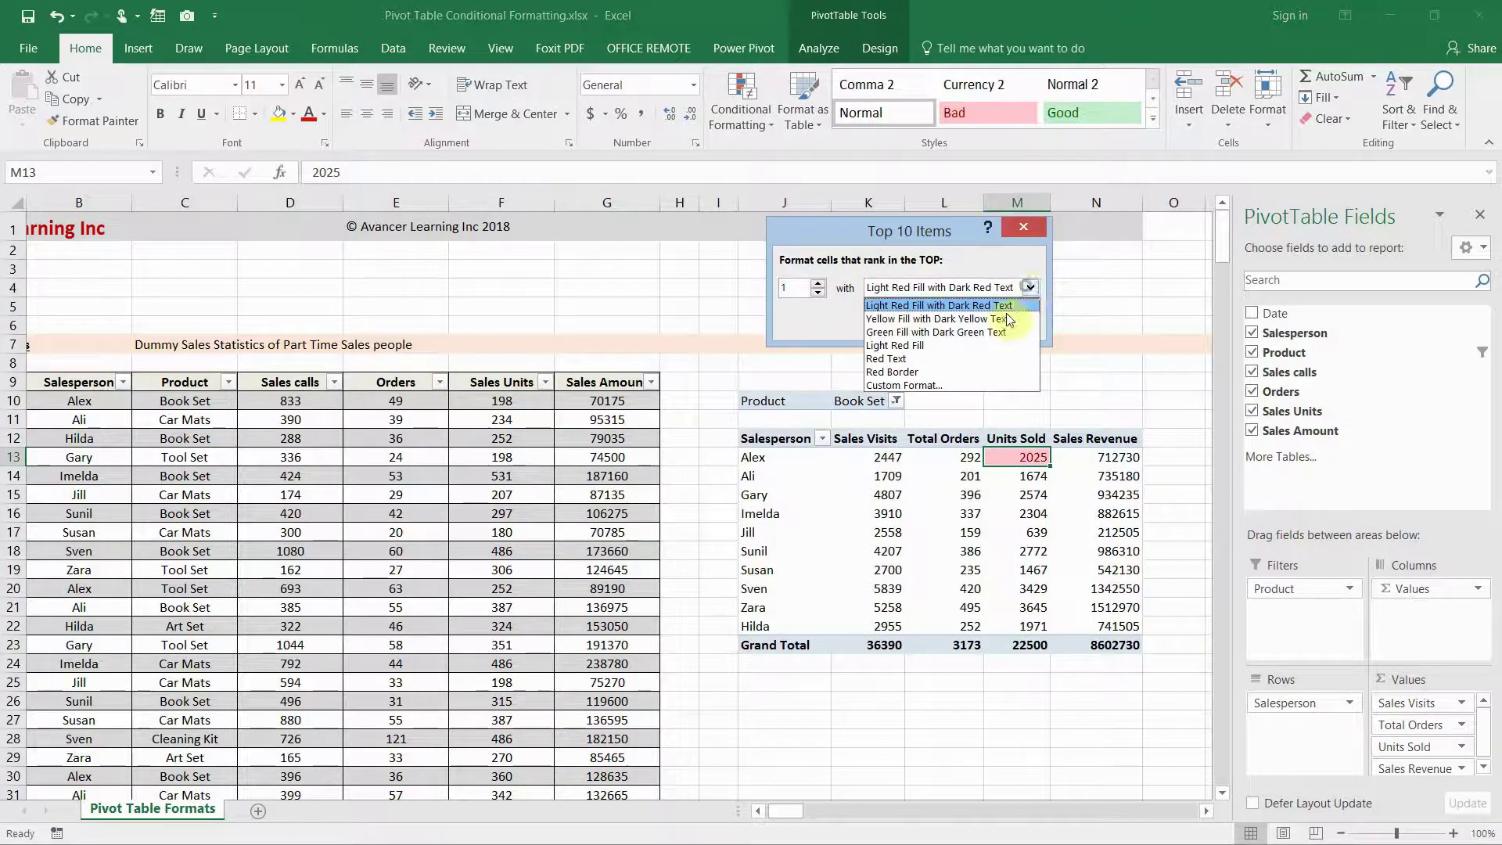
{"action": "left_click", "coordinate": [894, 387]}
{"action": "left_click", "coordinate": [751, 248]}
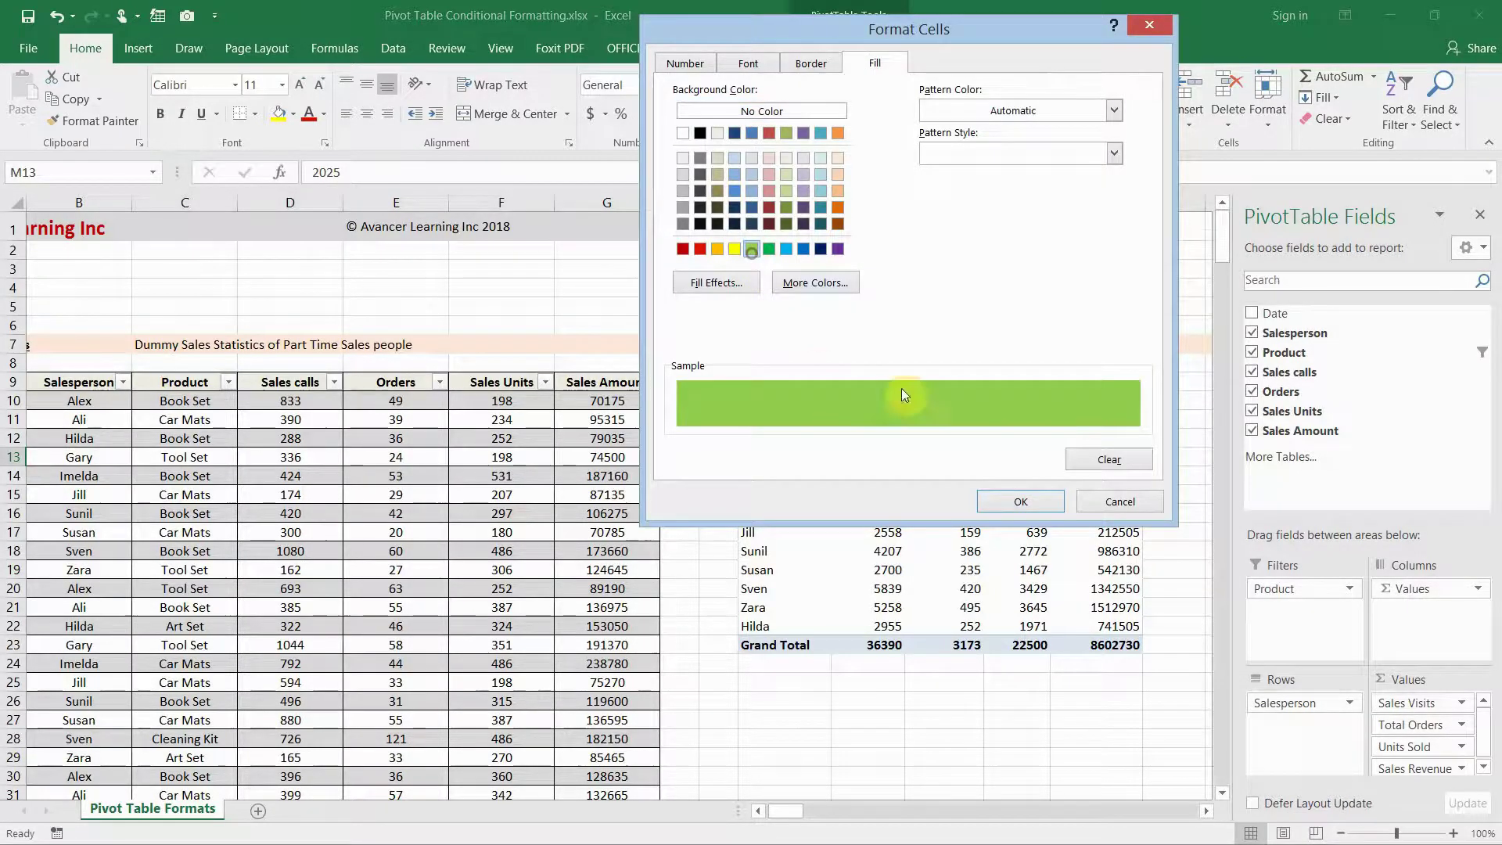
{"action": "left_click", "coordinate": [1016, 500]}
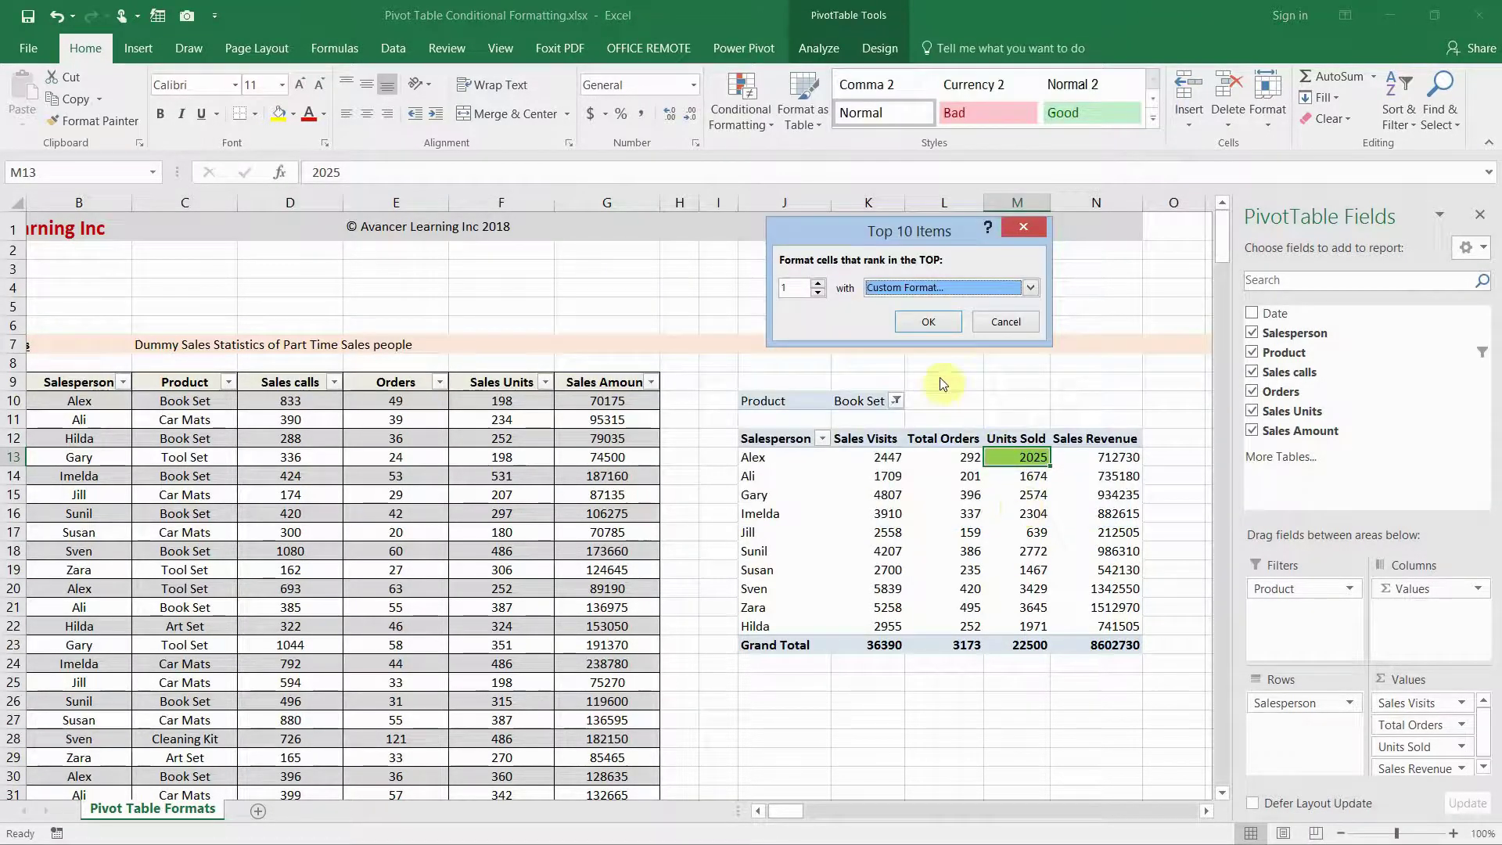
{"action": "left_click", "coordinate": [919, 325]}
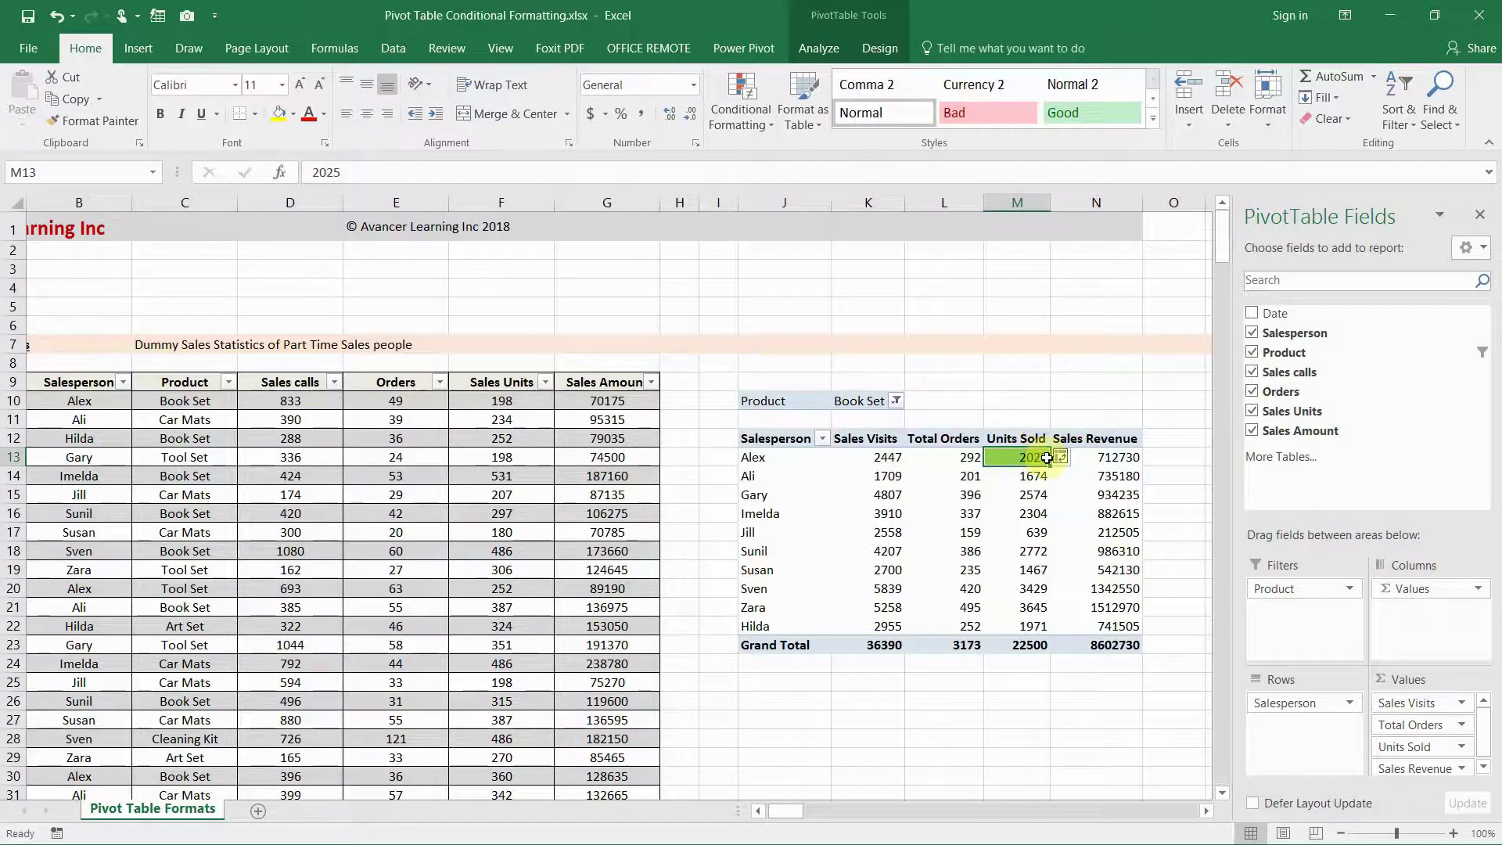
{"action": "left_click", "coordinate": [1077, 457]}
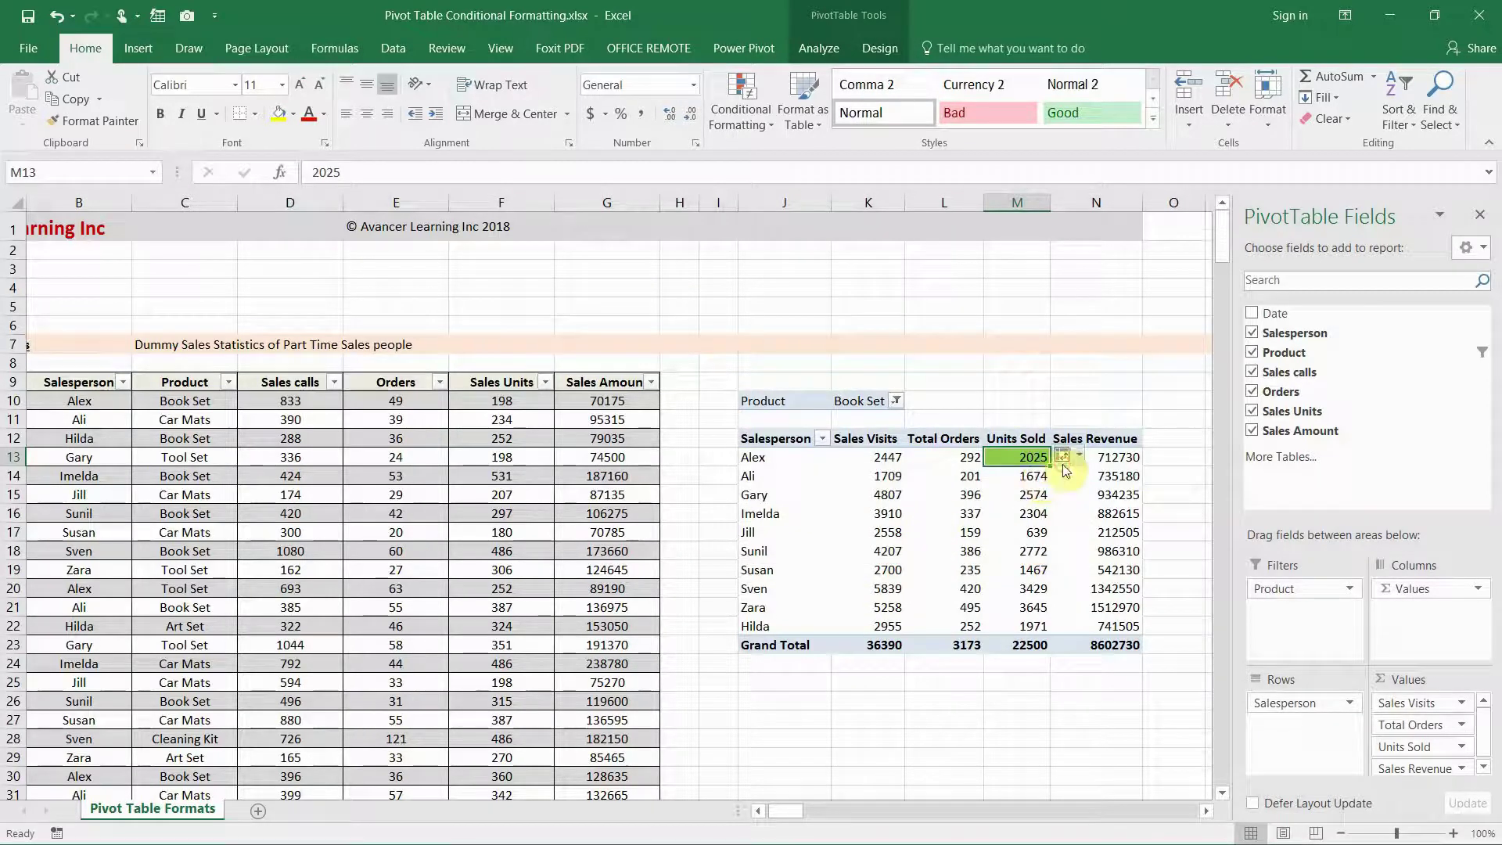
Apply the green top-1 rule to all Units Sold values per Salesperson
{"action": "left_click", "coordinate": [1062, 457]}
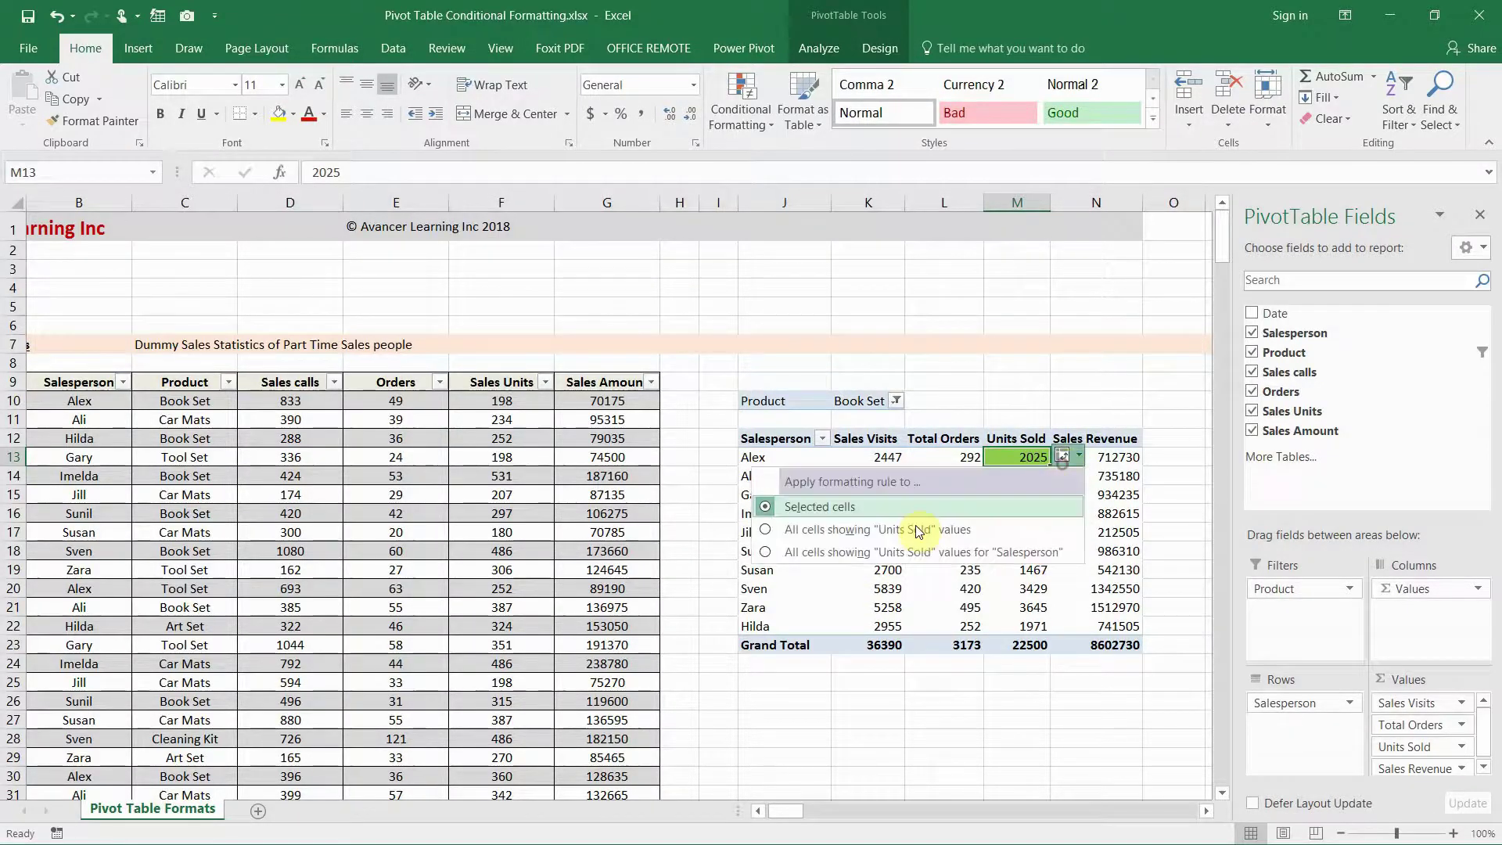
{"action": "left_click", "coordinate": [768, 552]}
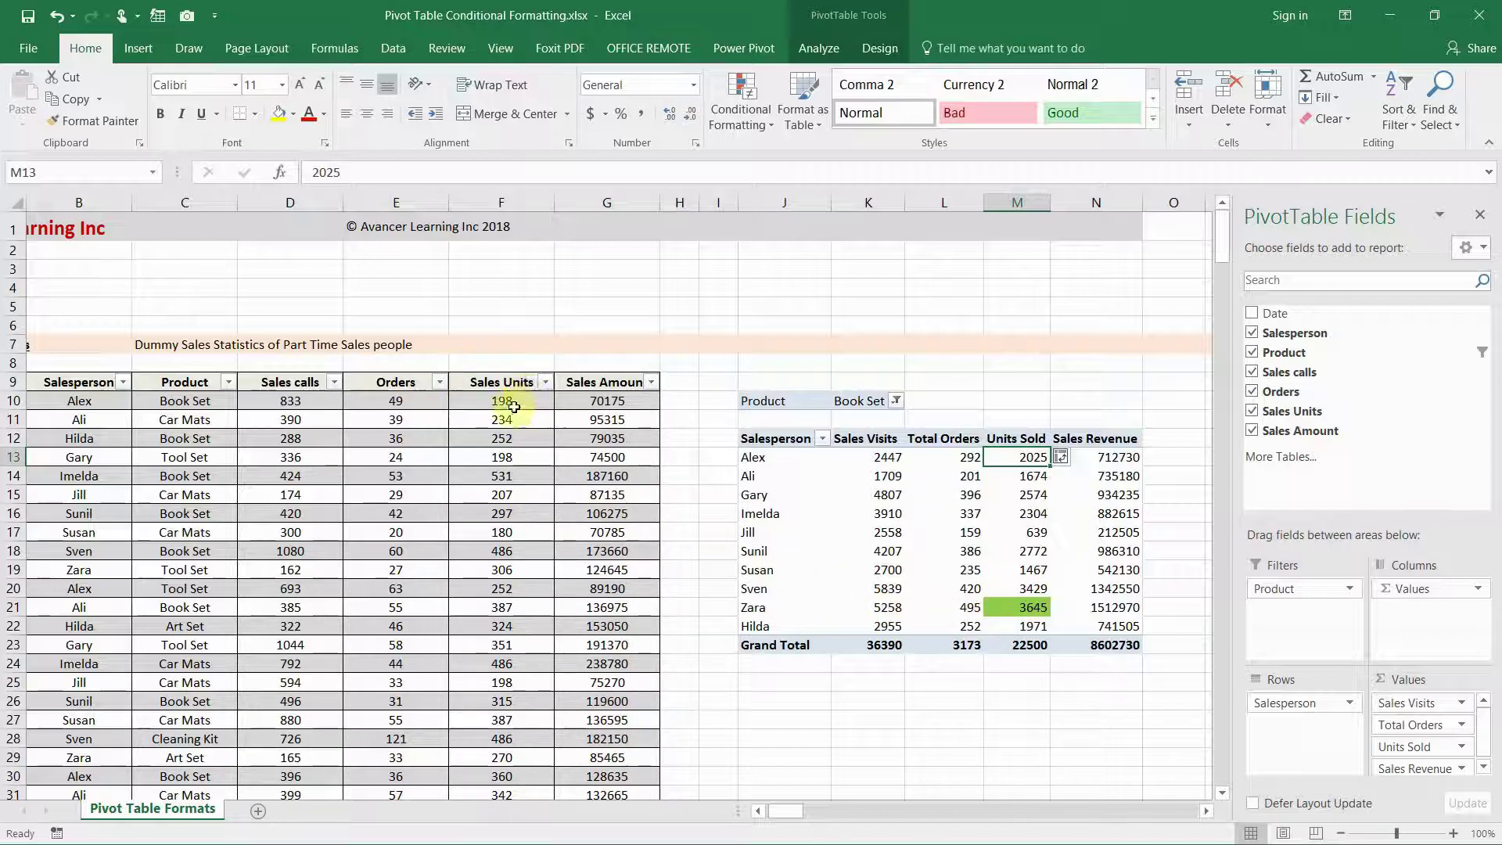
Change F10 to 2198 and refresh the pivot so Alex's 4025 turns green, then undo
{"action": "double_click", "coordinate": [493, 395]}
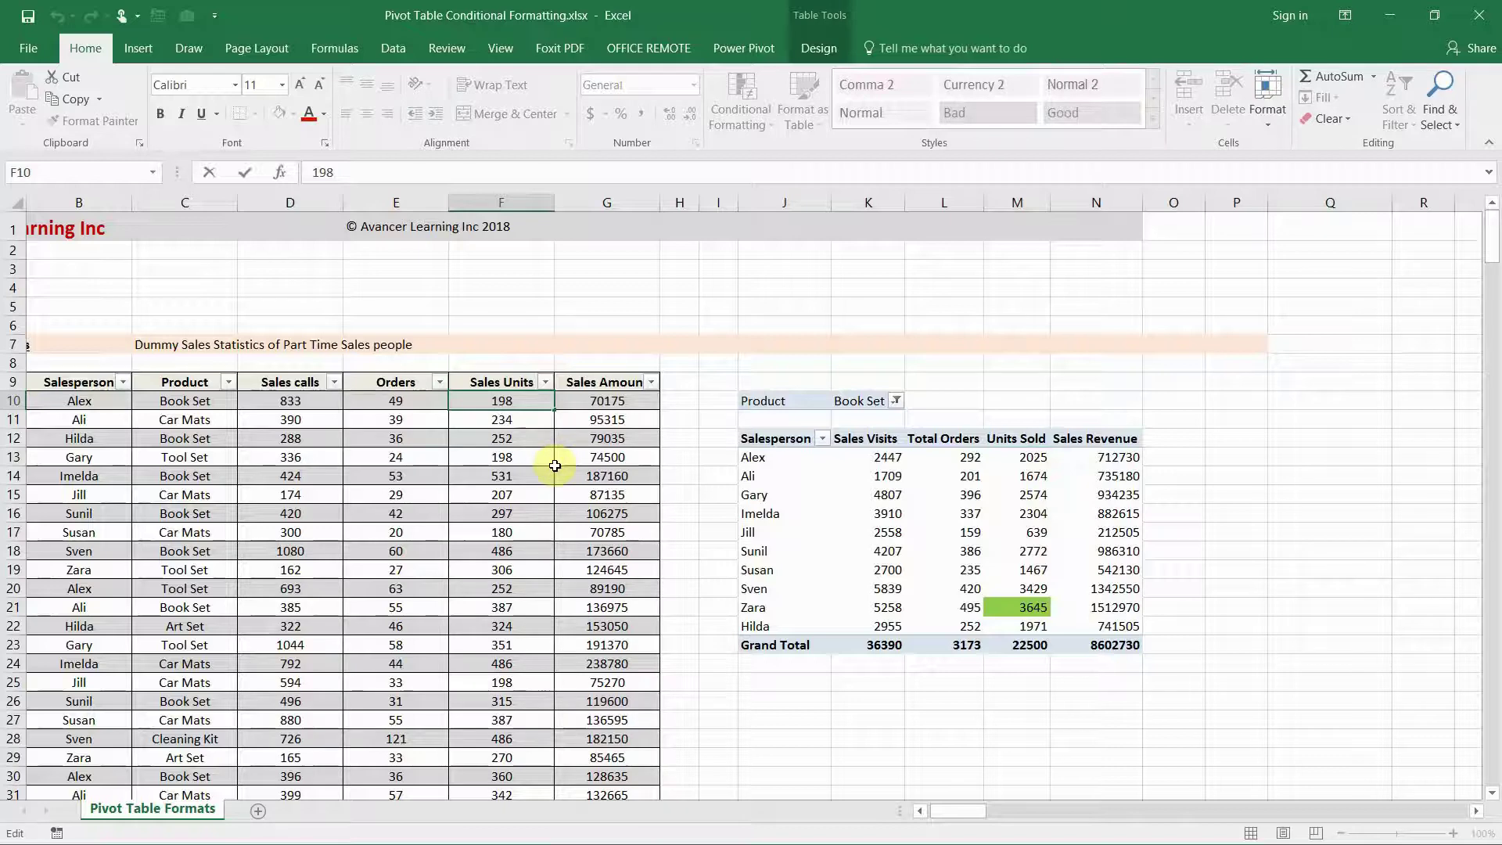
{"action": "type", "text": "2"}
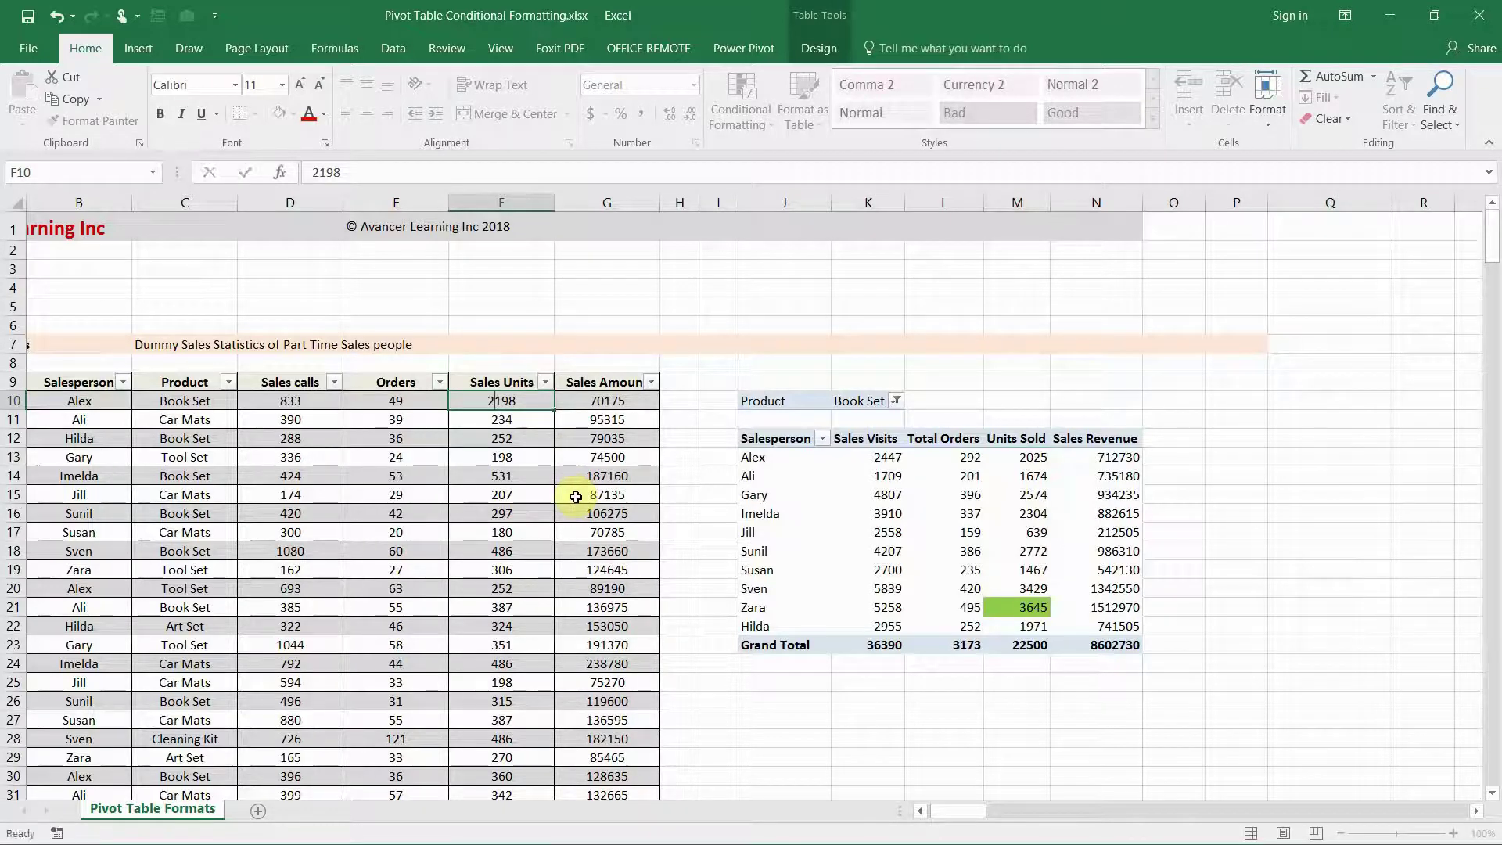
{"action": "key", "text": "Return"}
{"action": "right_click", "coordinate": [1004, 554]}
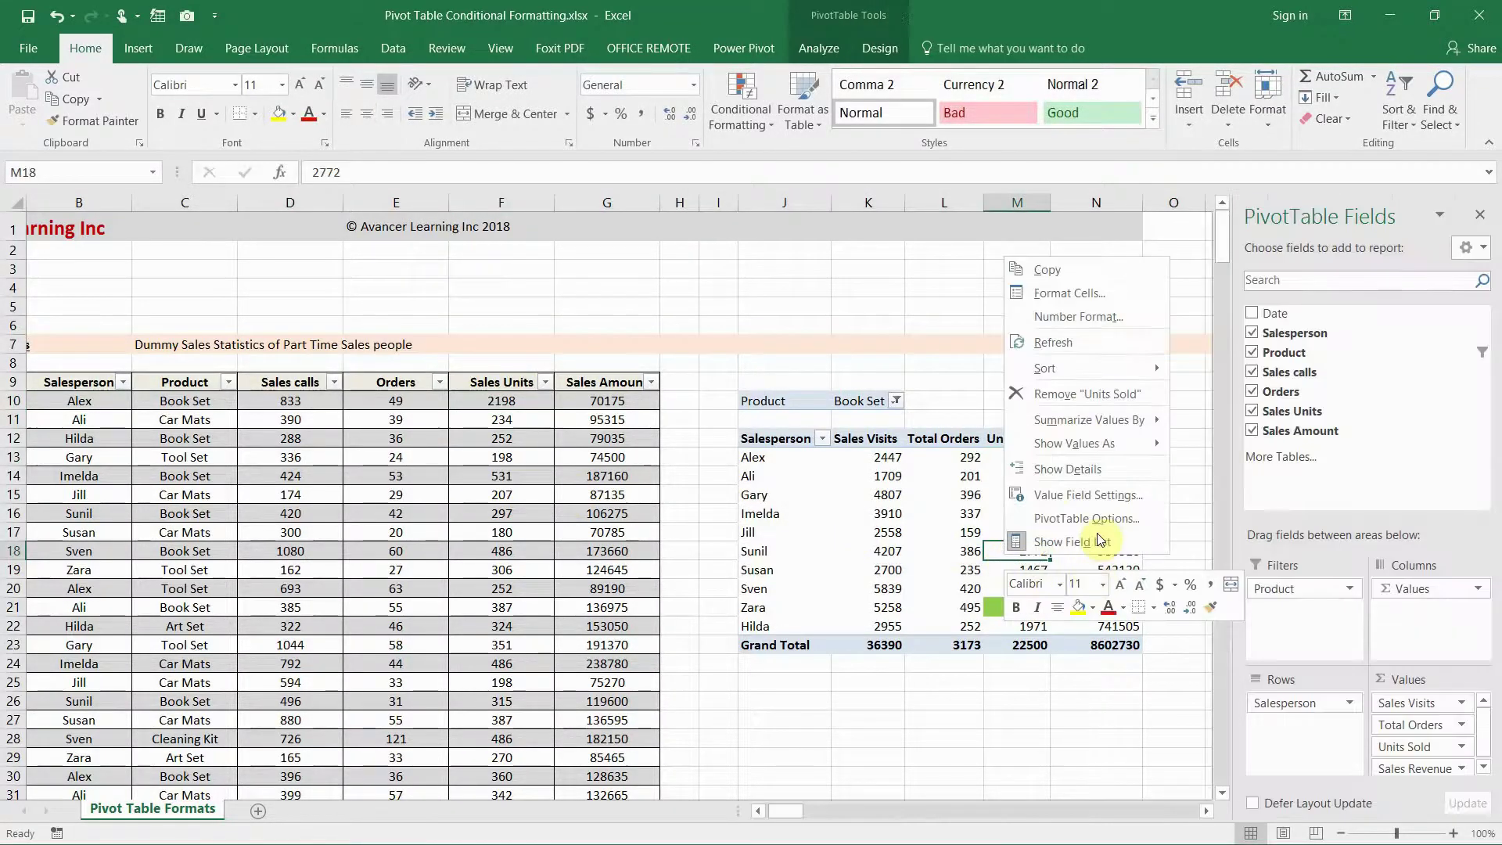
{"action": "left_click", "coordinate": [1064, 342]}
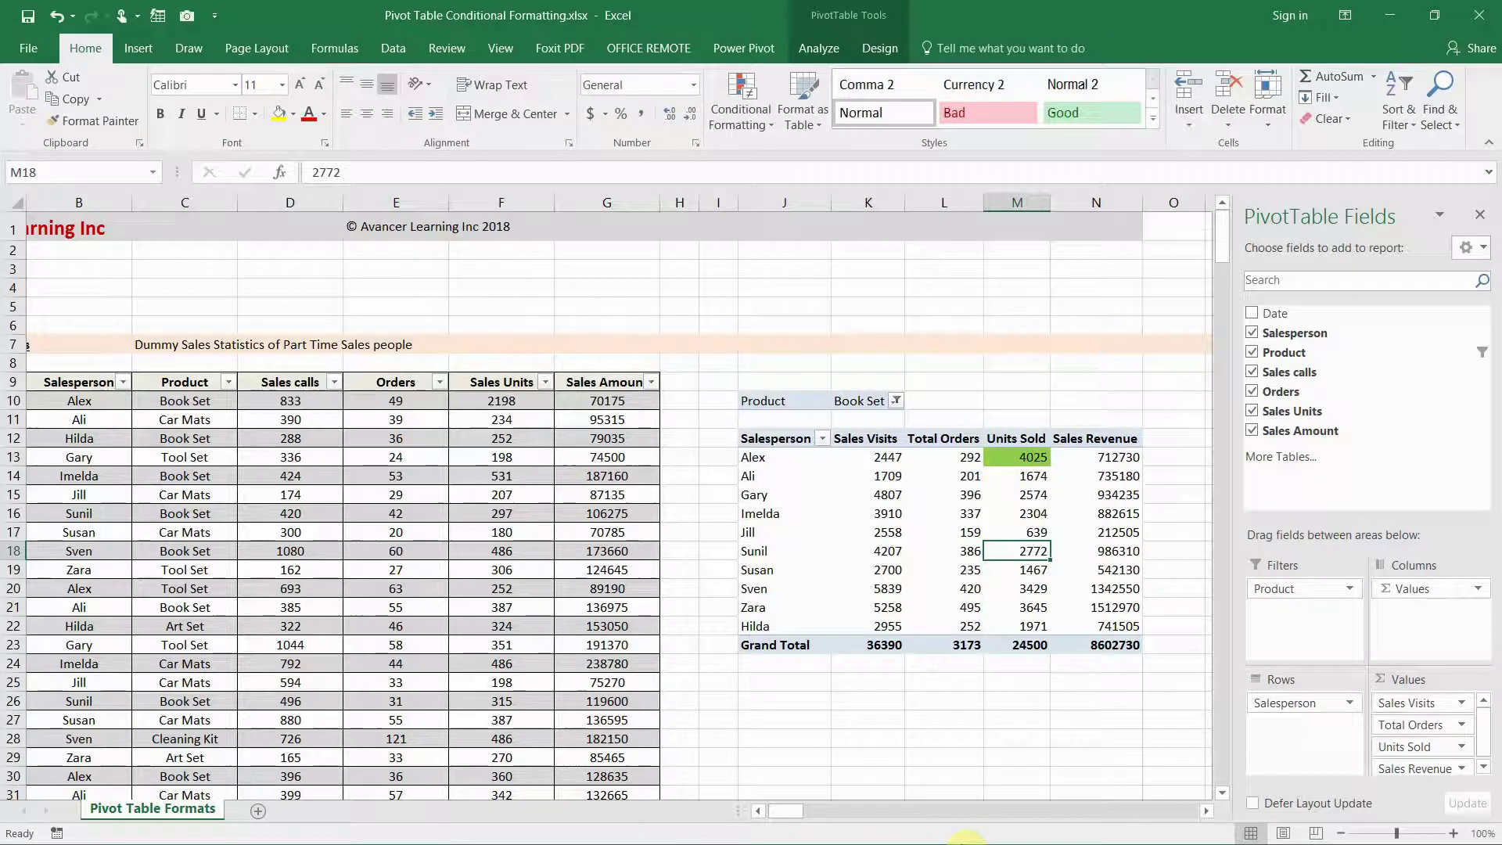
{"action": "key", "text": "ctrl+z"}
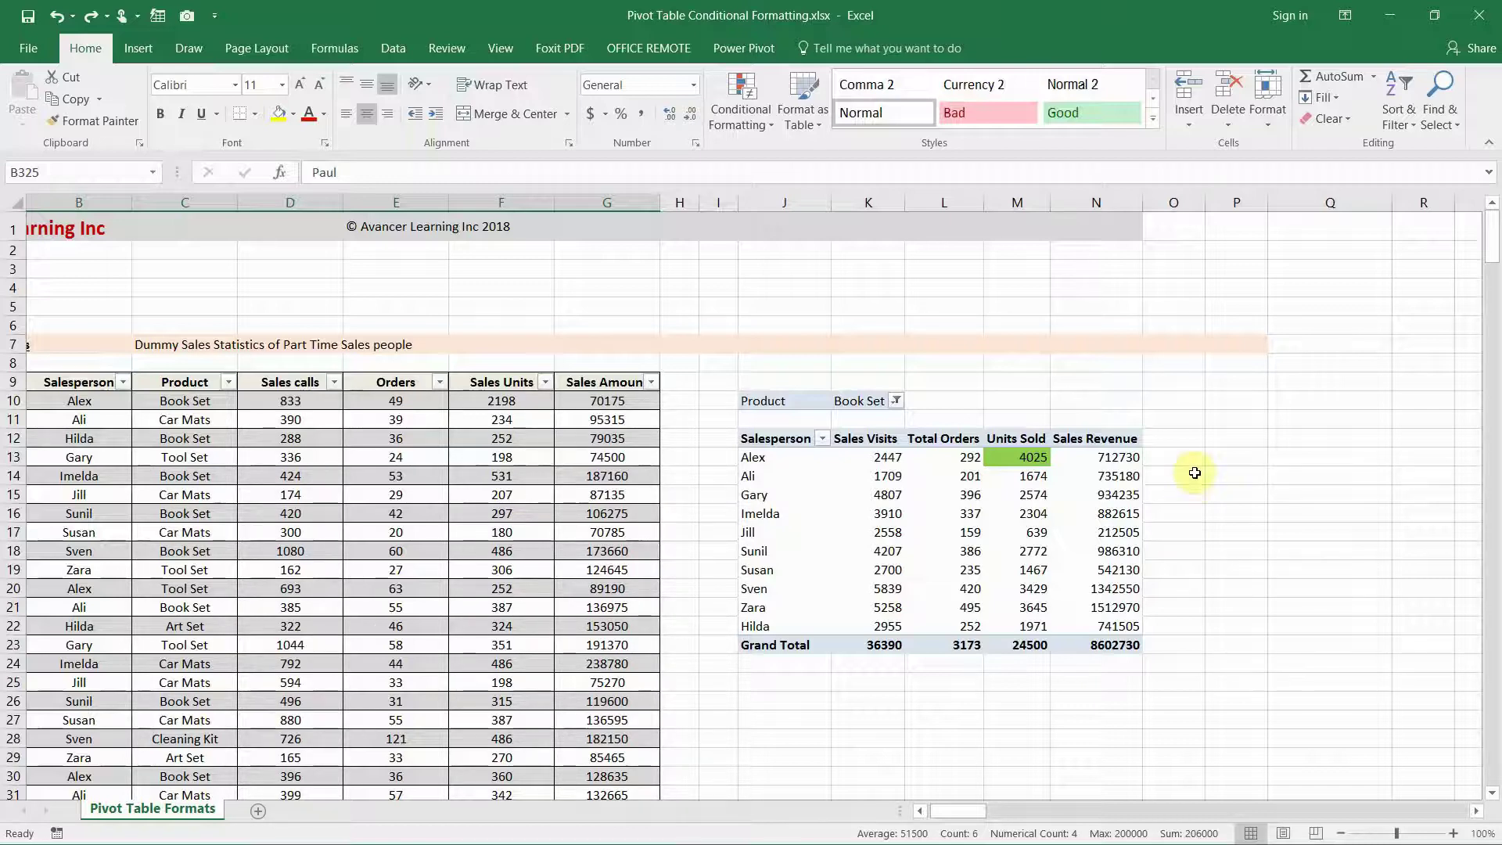
Refresh the pivot with Paul's new Book Set row, making his 5000 Units Sold green
{"action": "left_click_drag", "start_coordinate": [1493, 238], "coordinate": [1496, 783]}
{"action": "left_click_drag", "start_coordinate": [94, 654], "coordinate": [634, 595]}
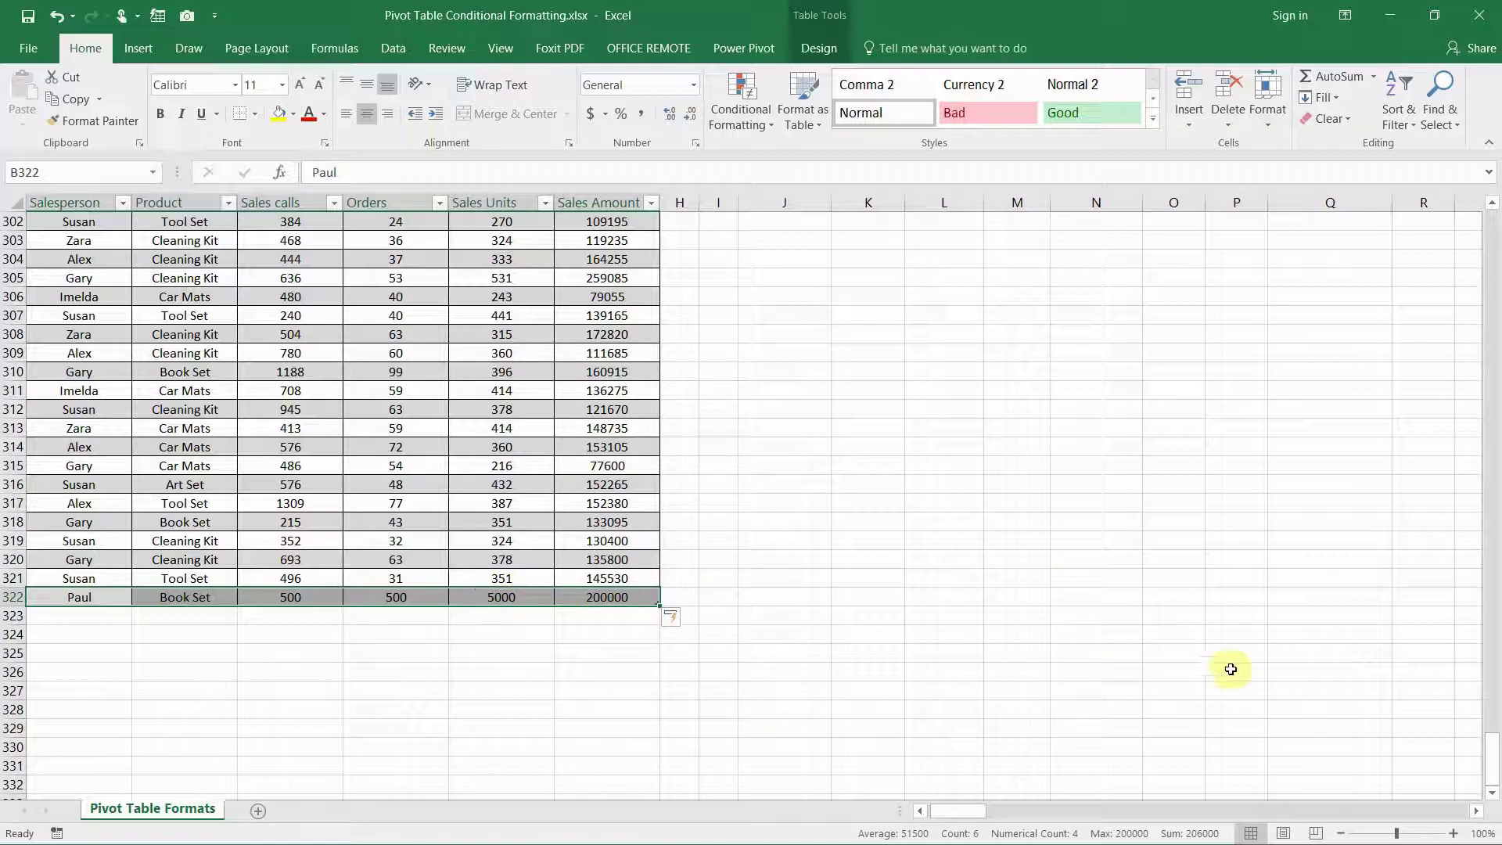
{"action": "left_click_drag", "start_coordinate": [1492, 757], "coordinate": [1476, 208]}
{"action": "left_click", "coordinate": [1004, 514]}
{"action": "right_click", "coordinate": [1004, 514]}
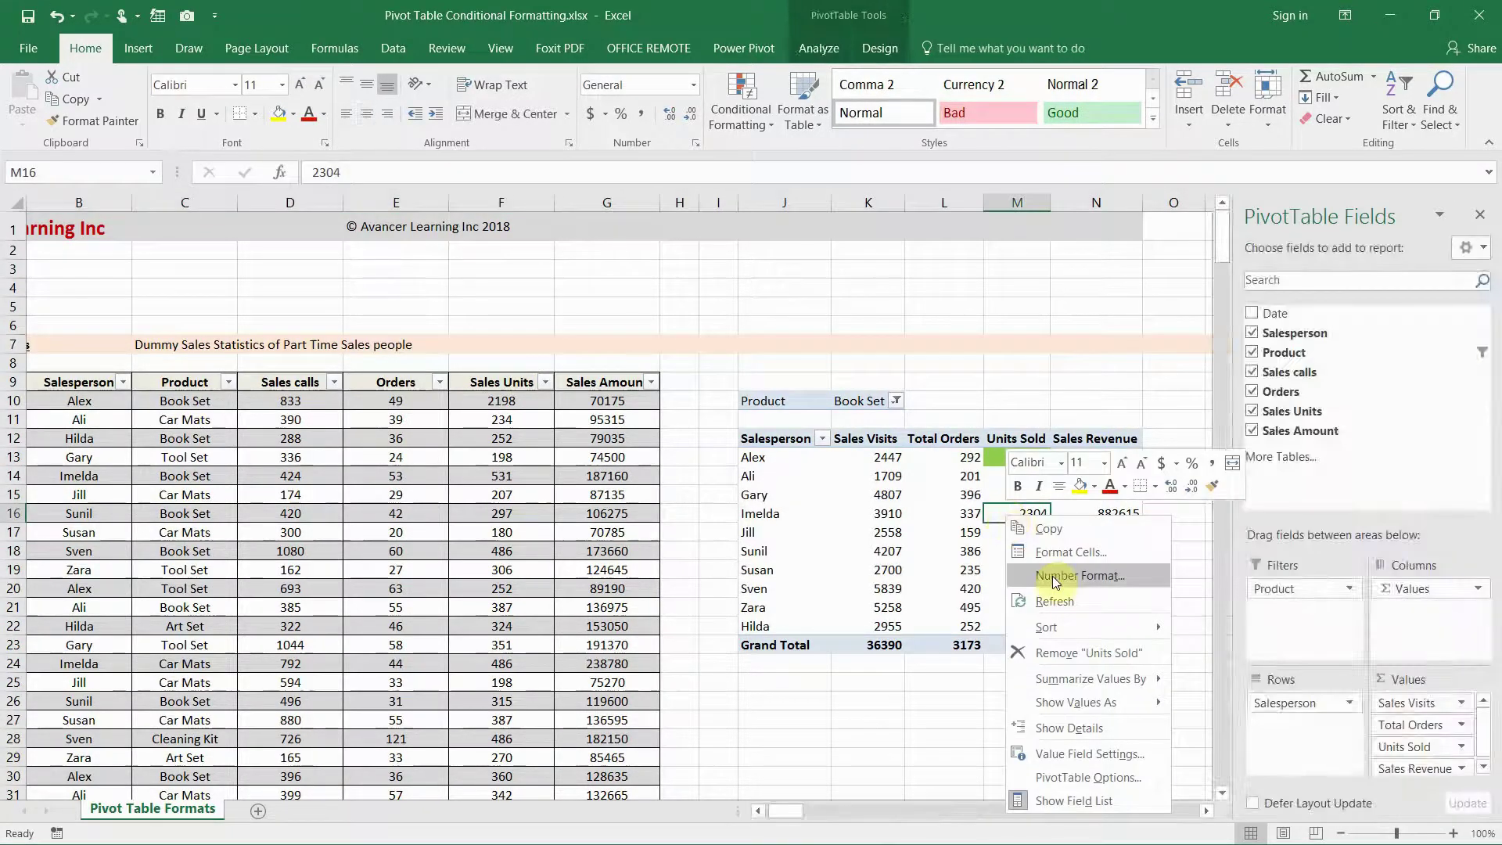
{"action": "left_click", "coordinate": [1054, 597]}
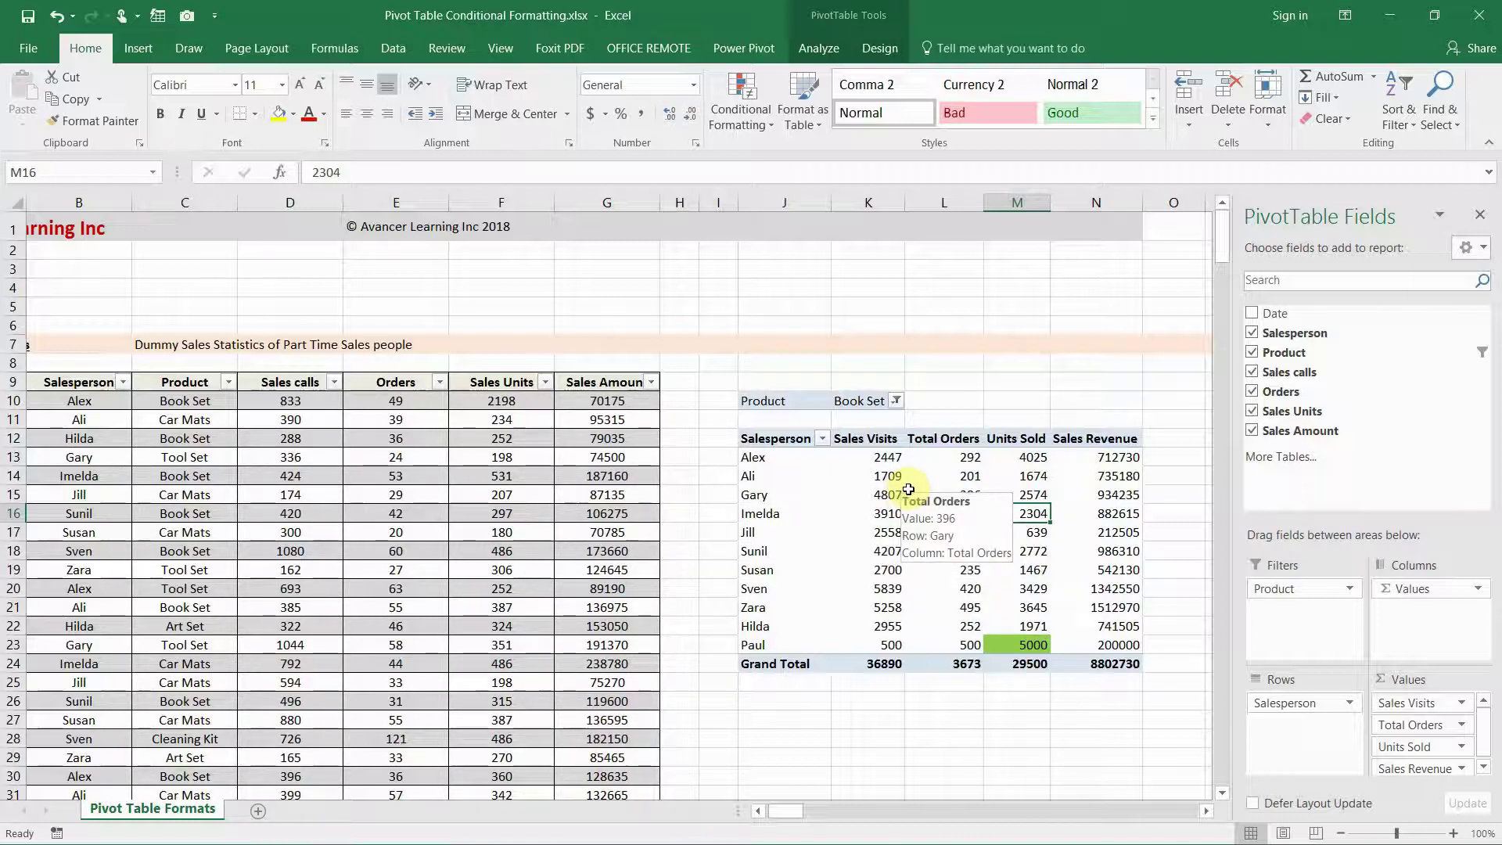
{"action": "left_click", "coordinate": [1108, 460]}
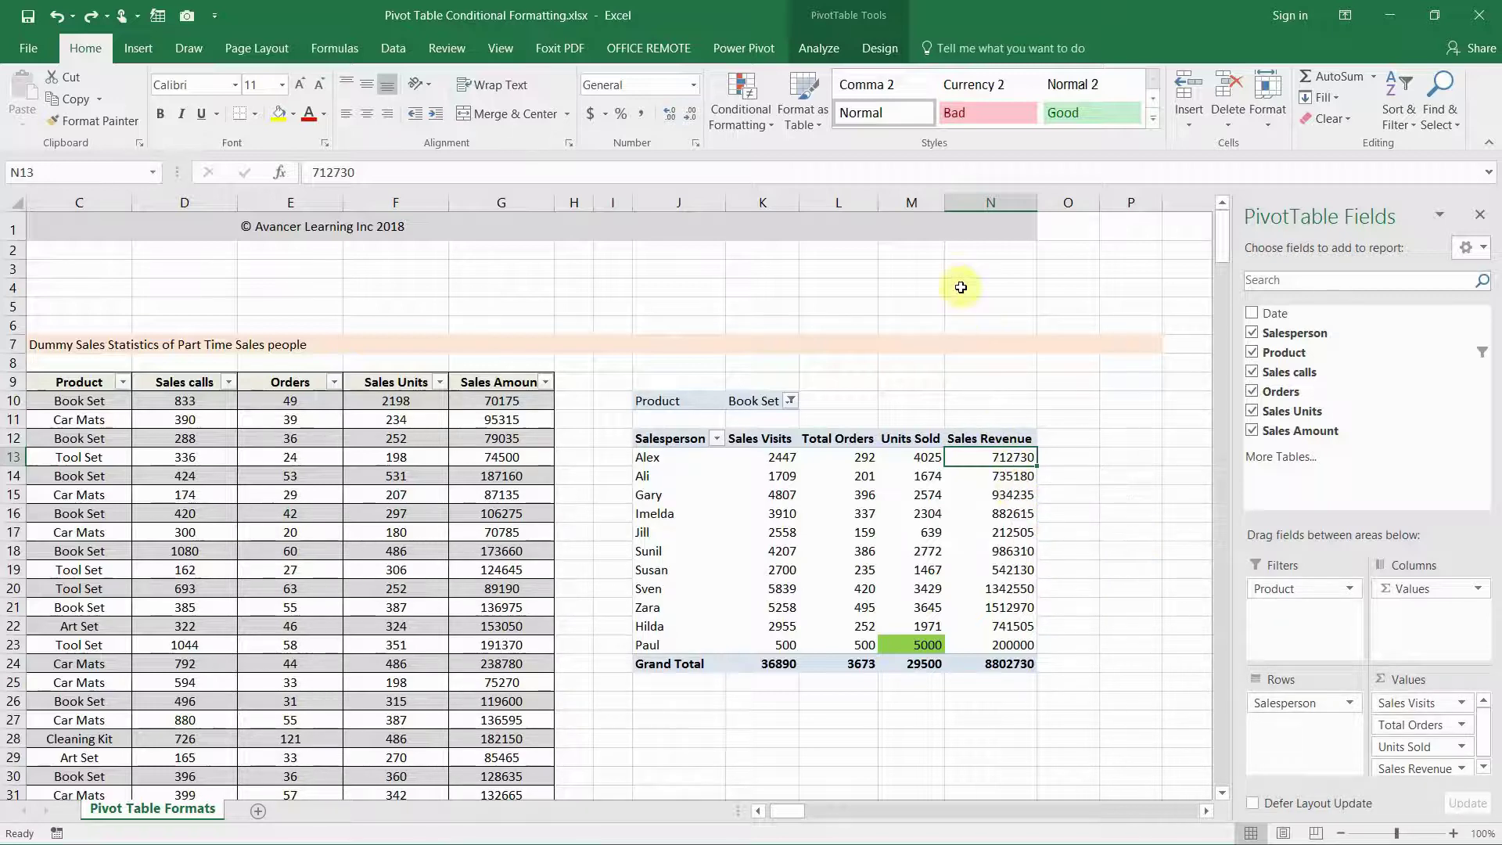
Start a new conditional formatting rule for Alex's Sales Revenue cell N13
{"action": "left_click", "coordinate": [752, 126]}
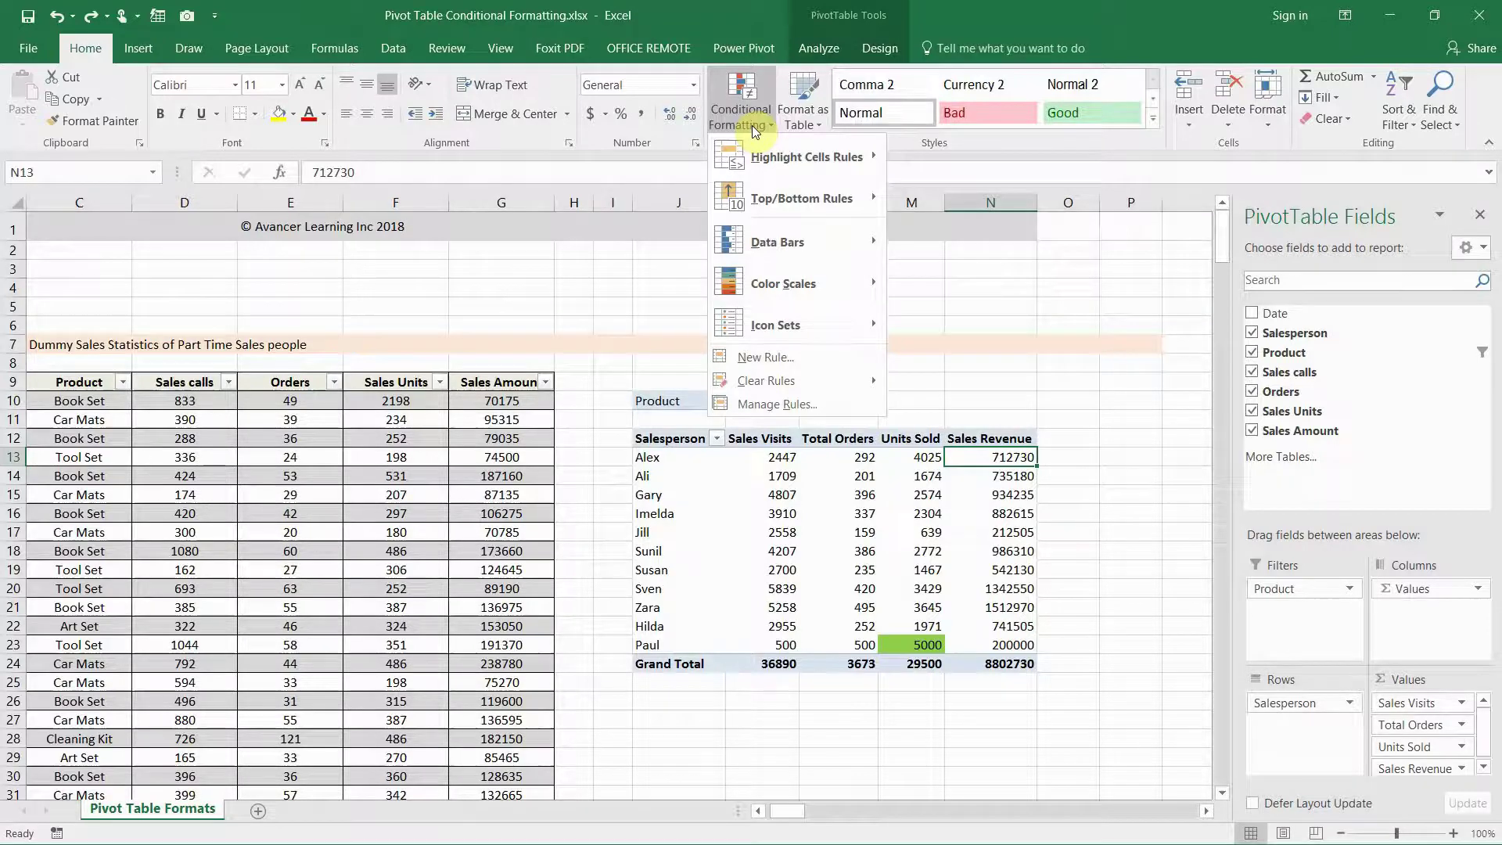
{"action": "mouse_move", "coordinate": [761, 196]}
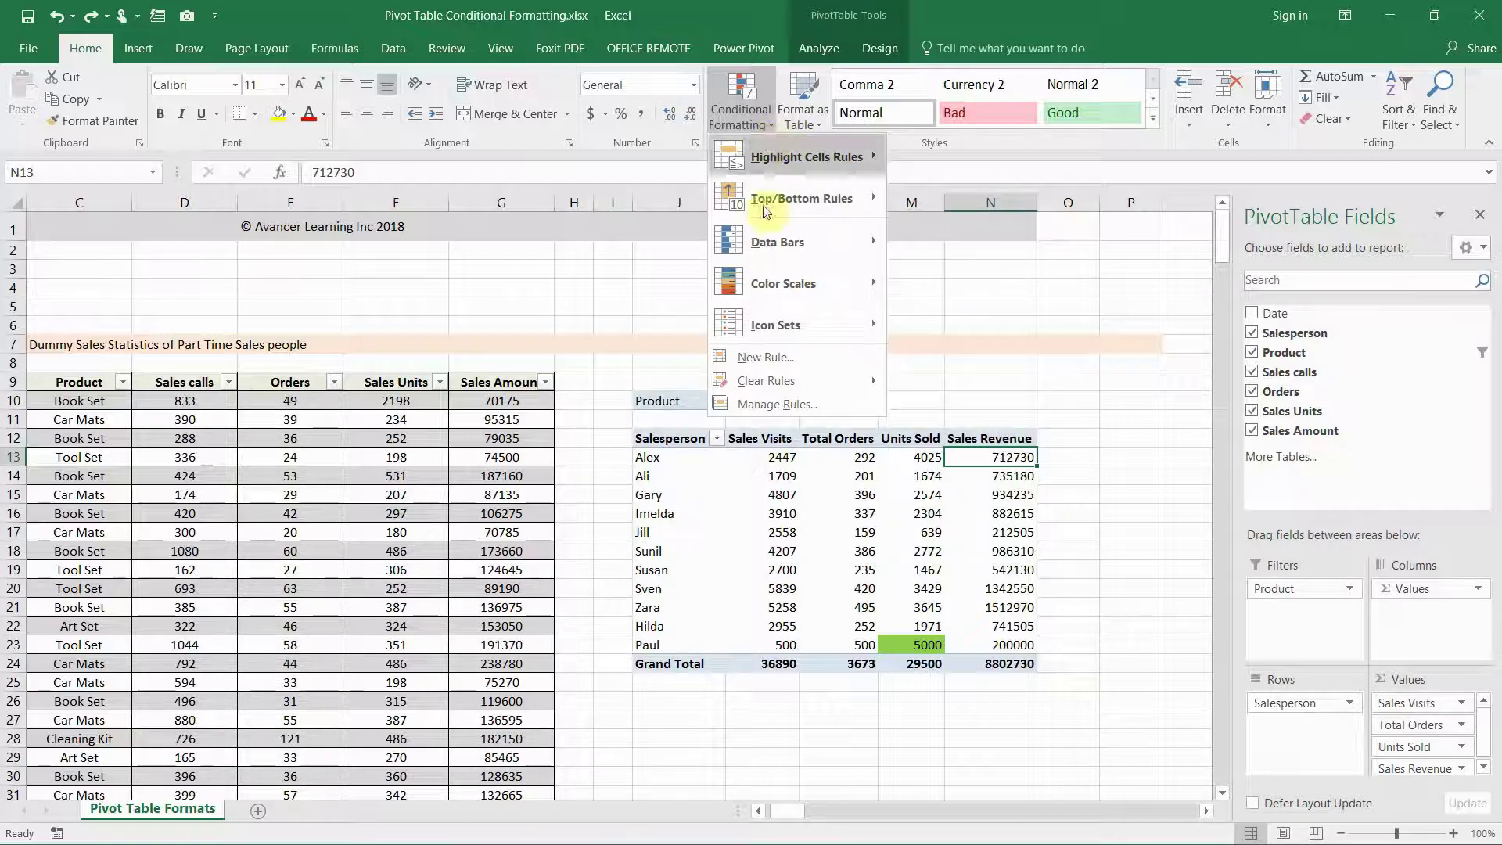
{"action": "left_click", "coordinate": [798, 359]}
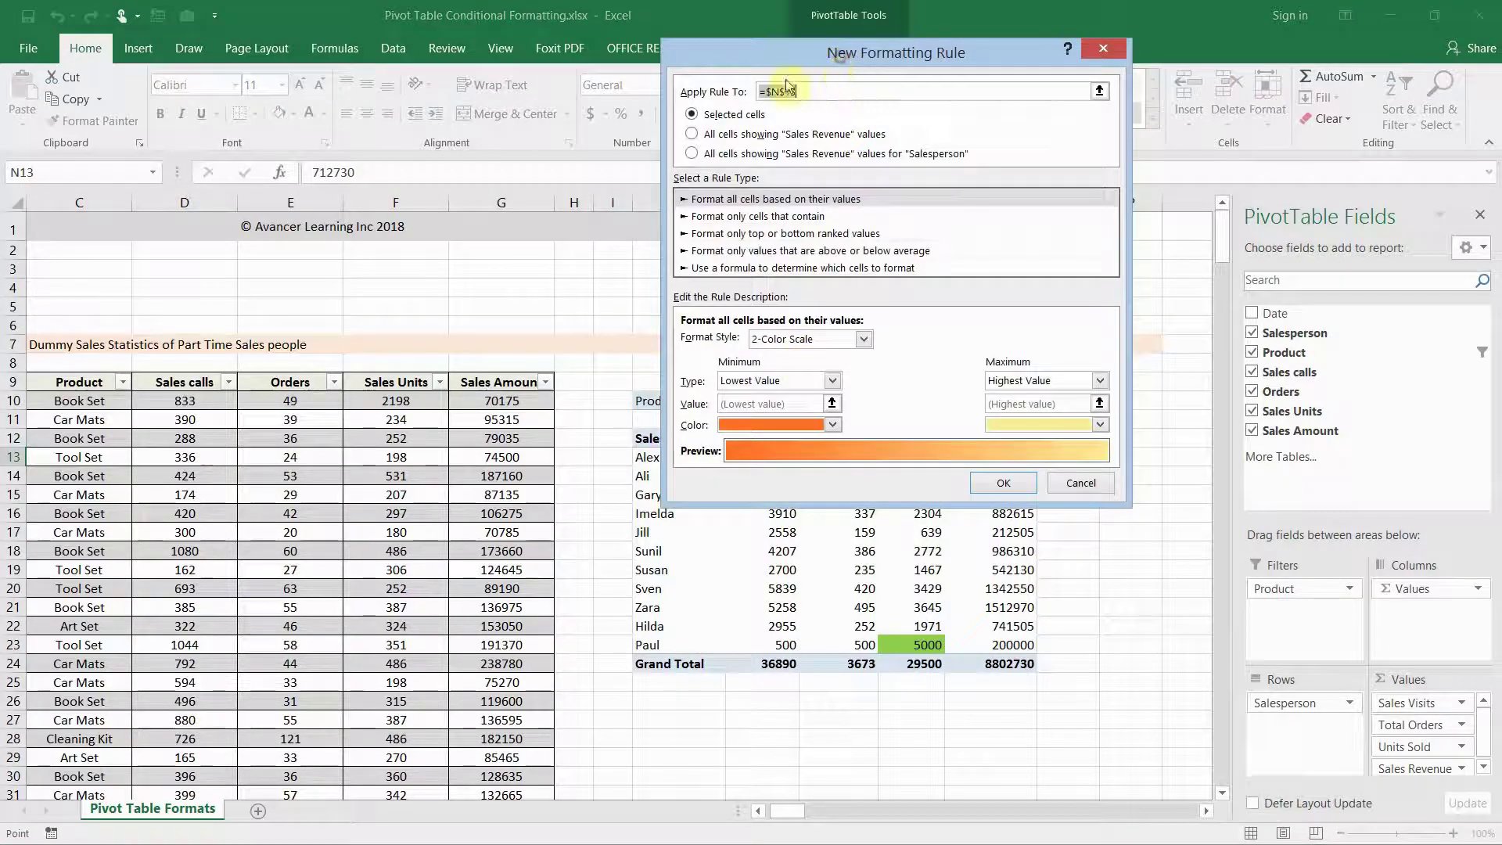
{"action": "left_click_drag", "start_coordinate": [828, 62], "coordinate": [774, 84]}
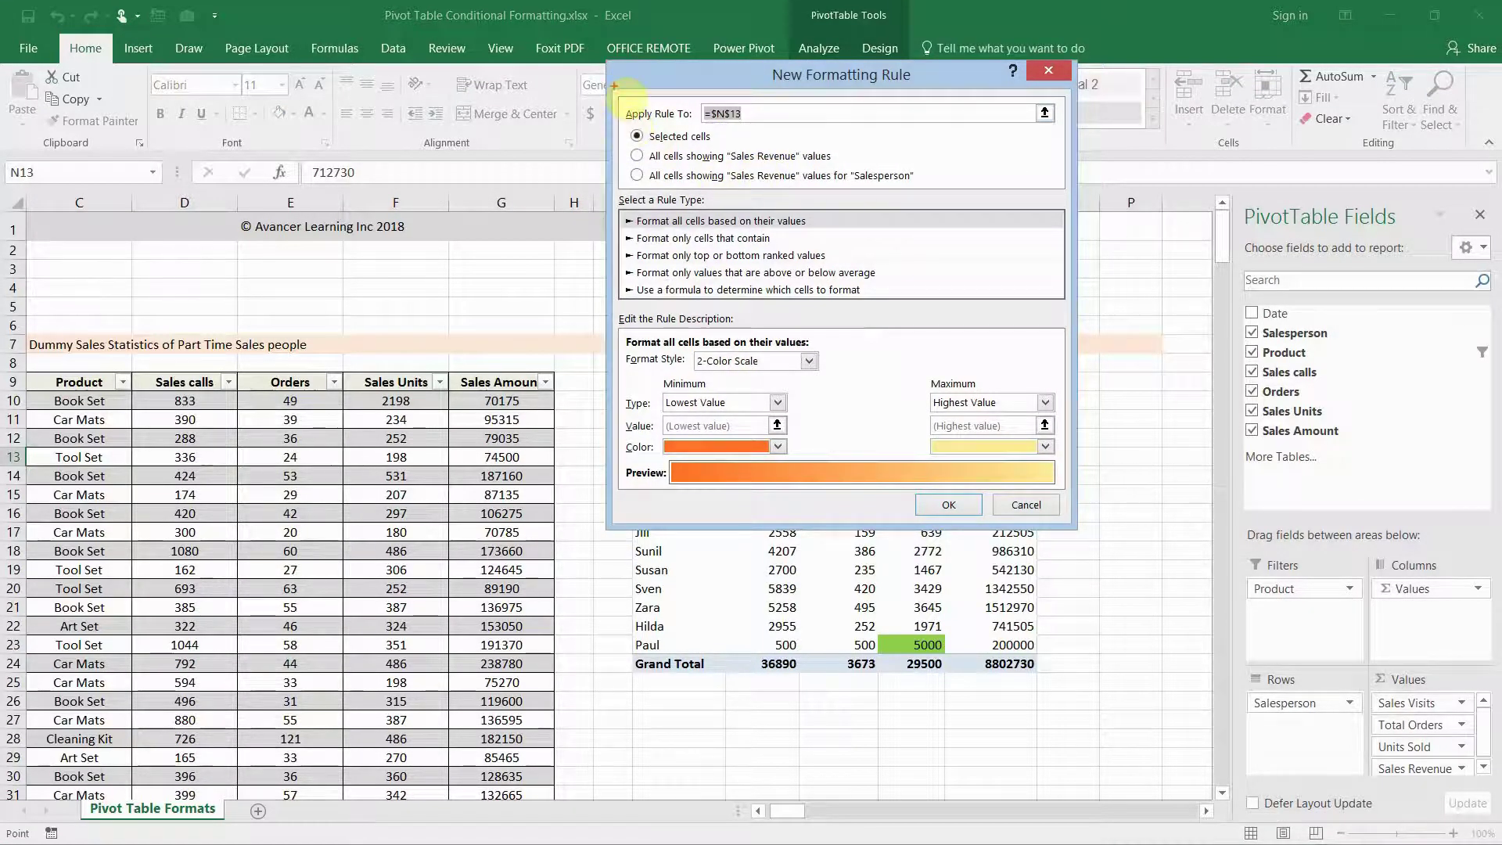
{"action": "mouse_move", "coordinate": [613, 85]}
{"action": "left_mouse_down"}
{"action": "mouse_move", "coordinate": [673, 204]}
{"action": "mouse_move", "coordinate": [992, 208]}
{"action": "mouse_move", "coordinate": [1072, 205]}
{"action": "mouse_move", "coordinate": [1071, 193]}
{"action": "left_mouse_up"}
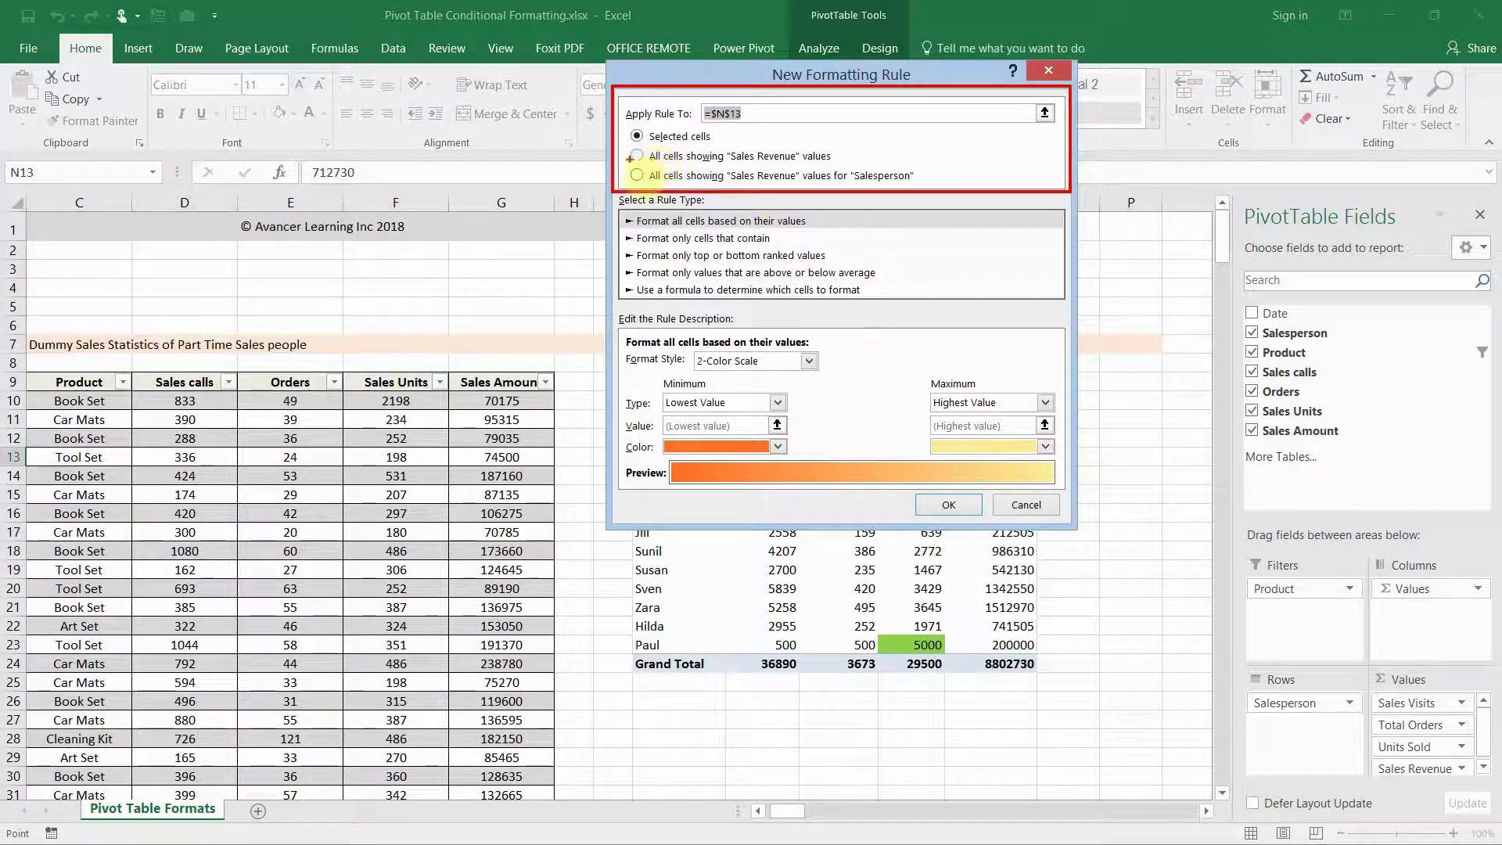
{"action": "mouse_move", "coordinate": [624, 163]}
{"action": "left_mouse_down"}
{"action": "mouse_move", "coordinate": [704, 196]}
{"action": "mouse_move", "coordinate": [953, 195]}
{"action": "left_mouse_up"}
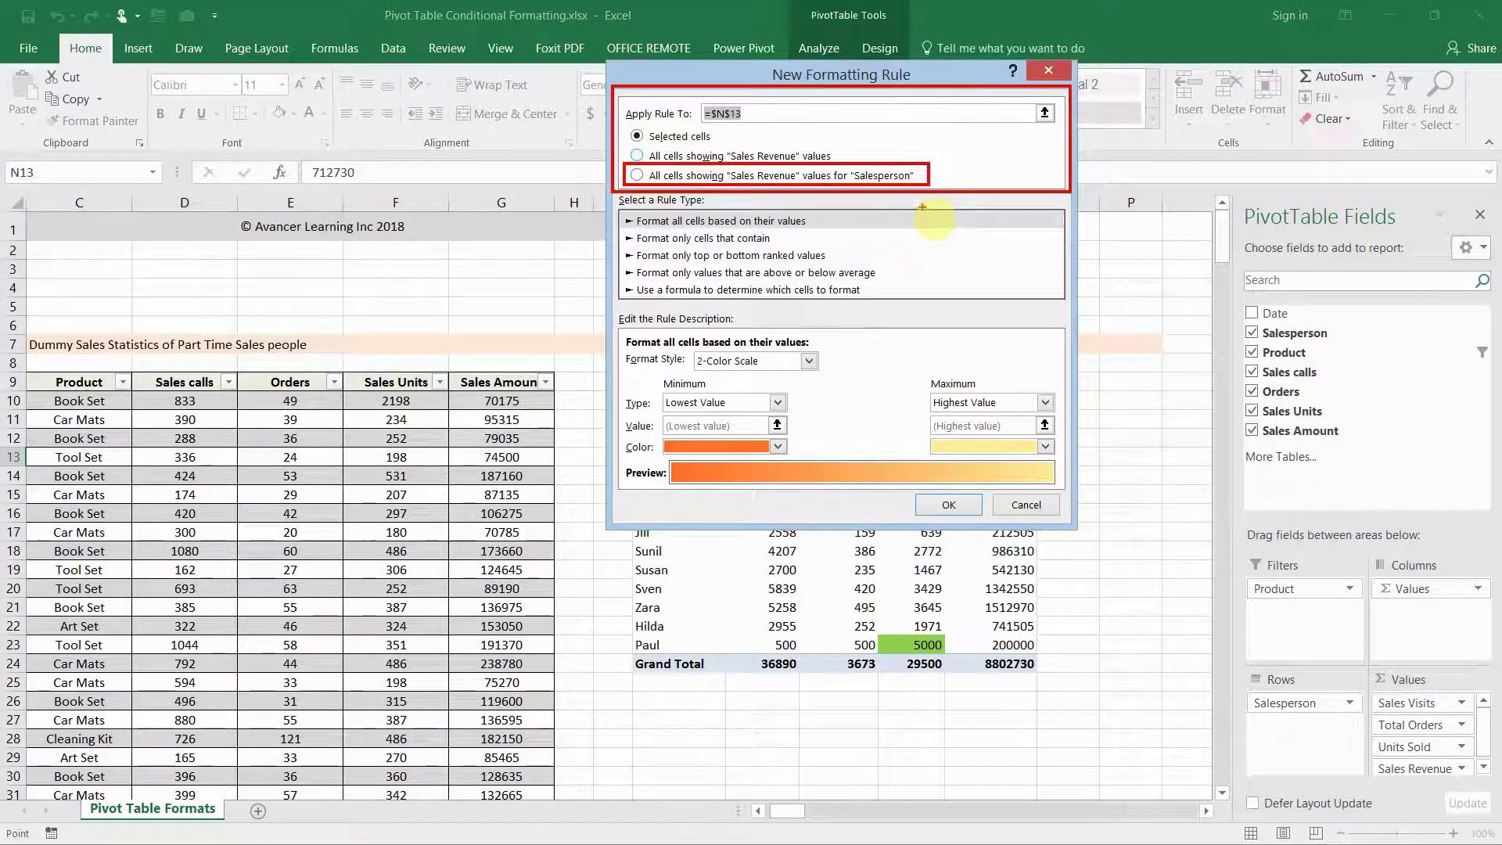
{"action": "key", "text": "Escape"}
Give all above-average Sales Revenue values per Salesperson a gold fill
{"action": "left_click", "coordinate": [636, 175]}
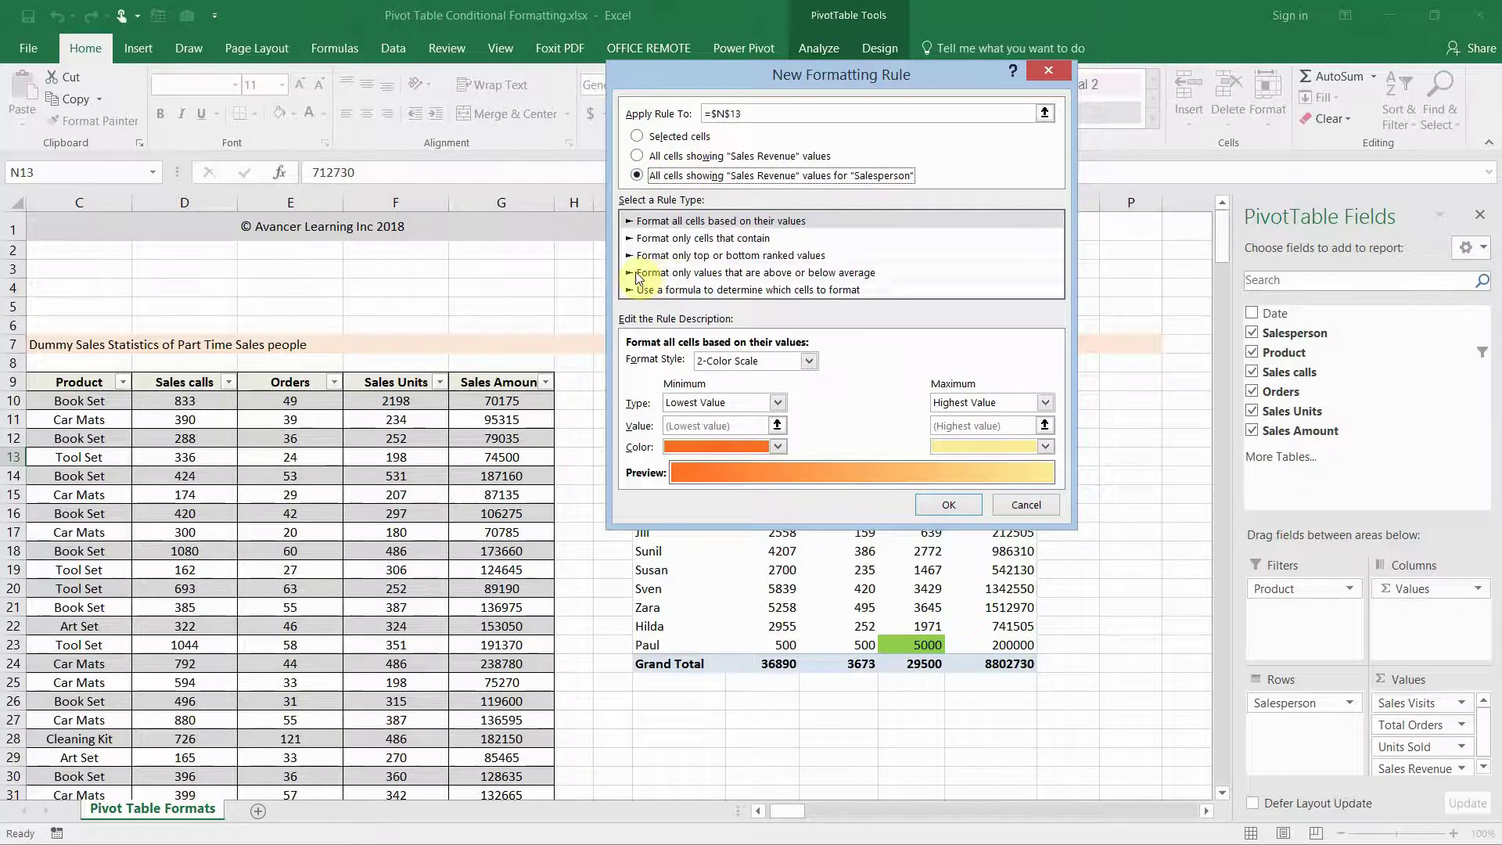
{"action": "left_click", "coordinate": [723, 273]}
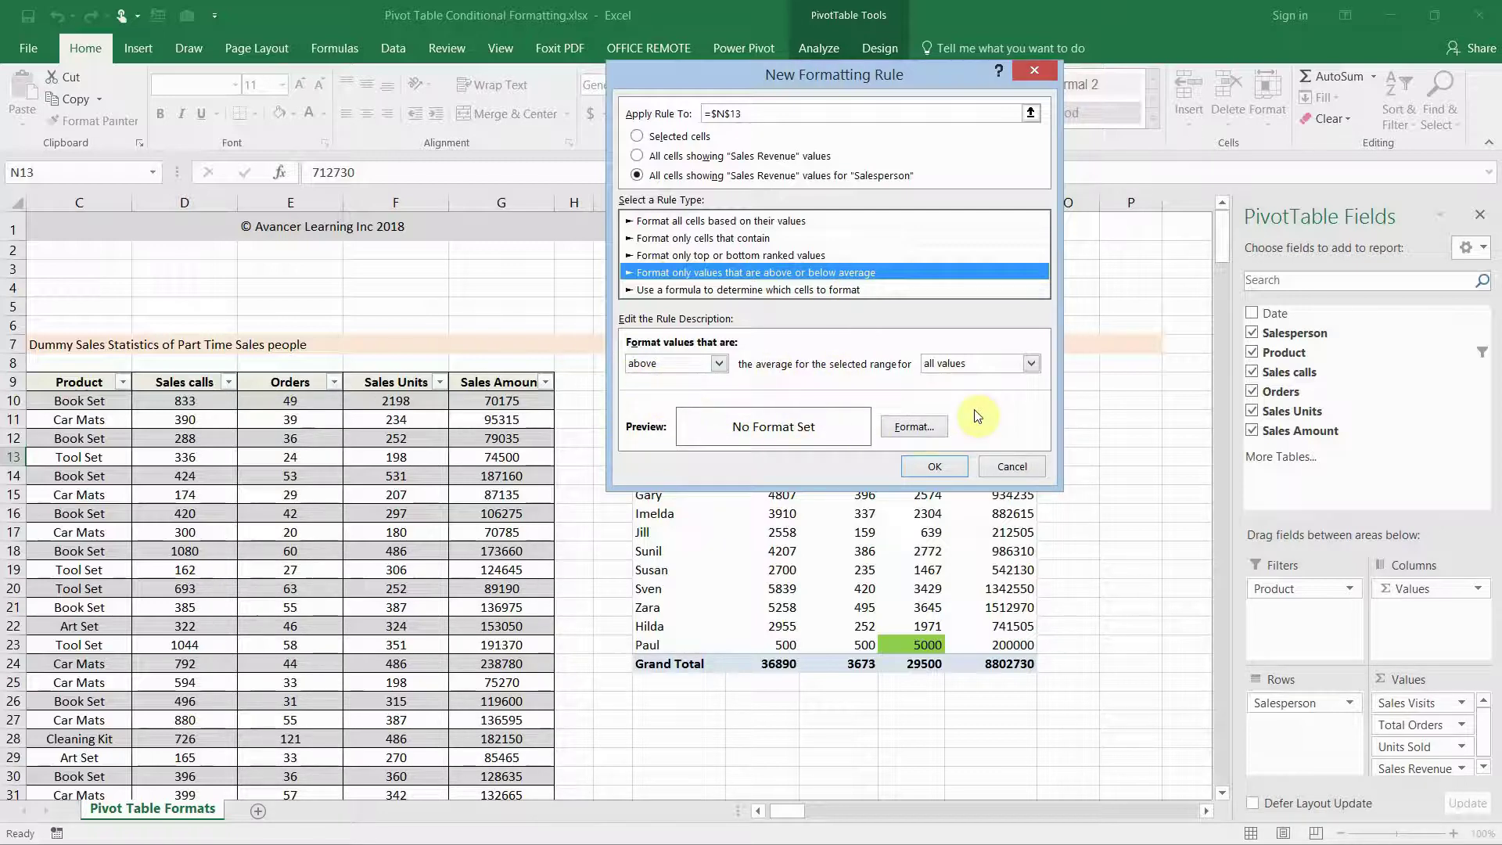
{"action": "left_click", "coordinate": [915, 427]}
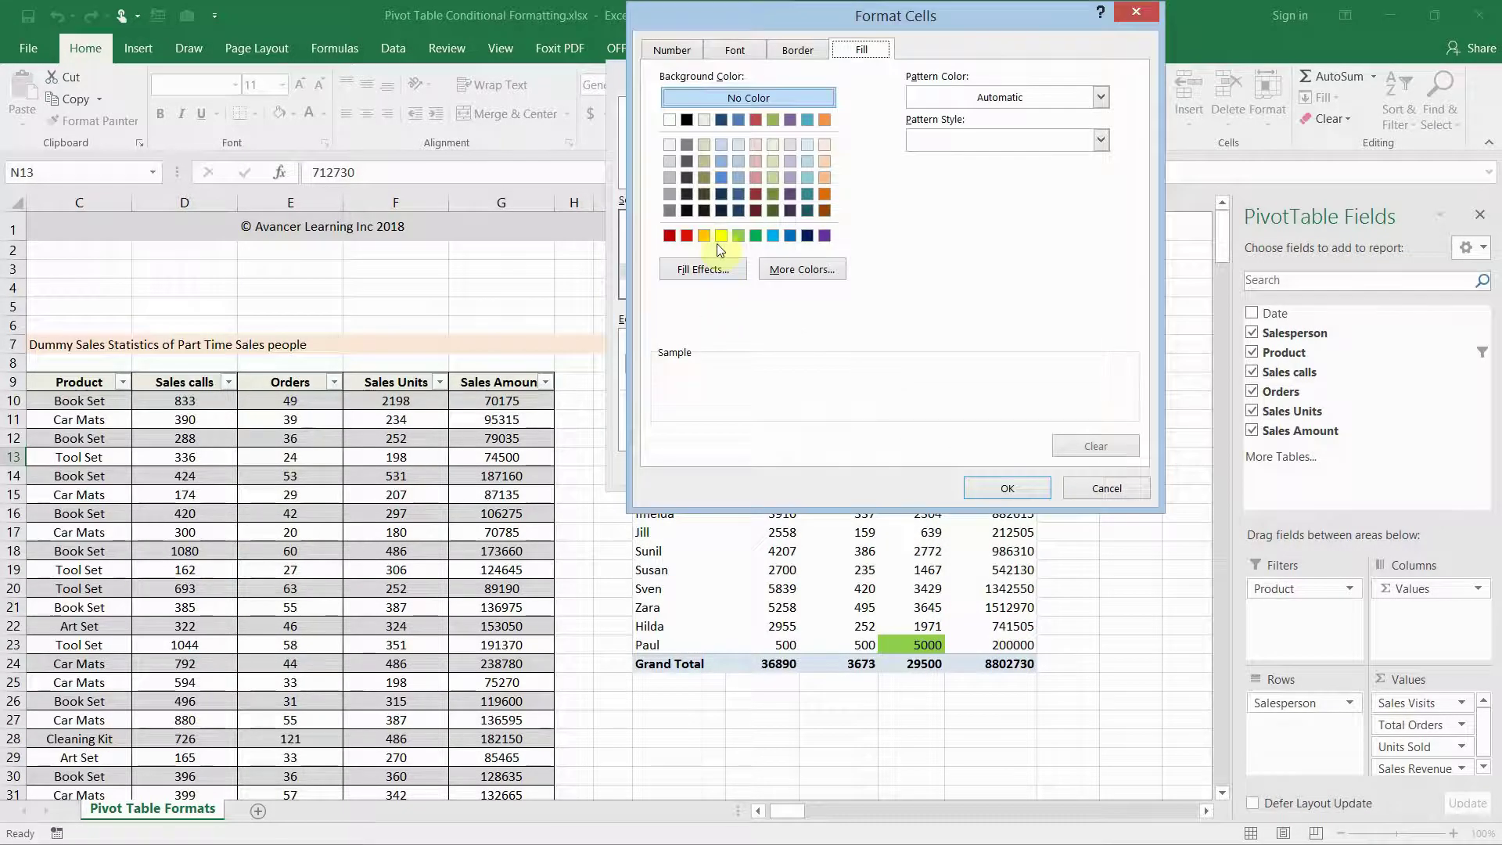
{"action": "left_click", "coordinate": [704, 235]}
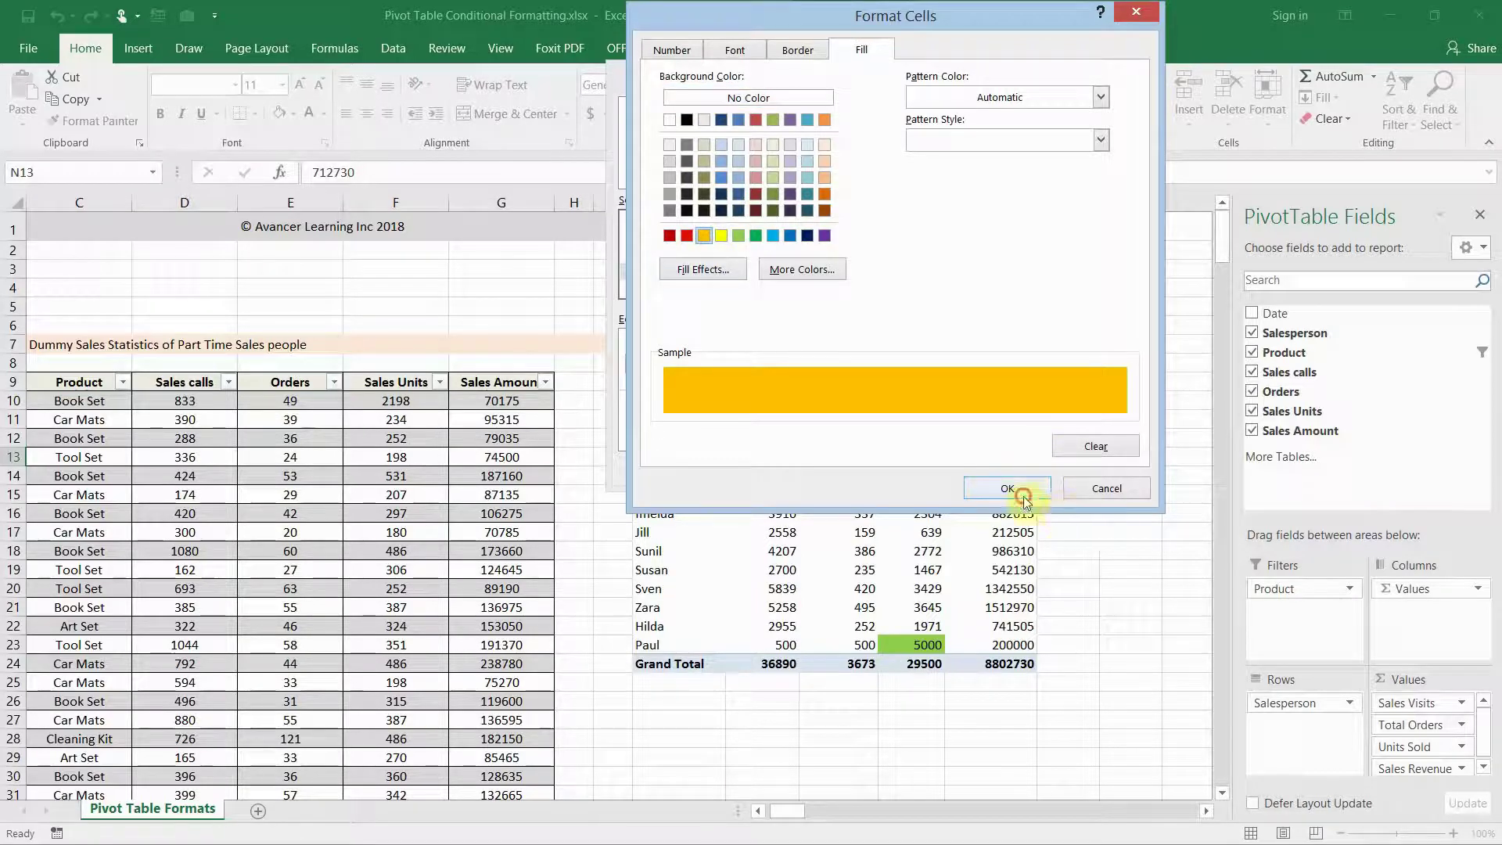
{"action": "left_click", "coordinate": [1021, 493]}
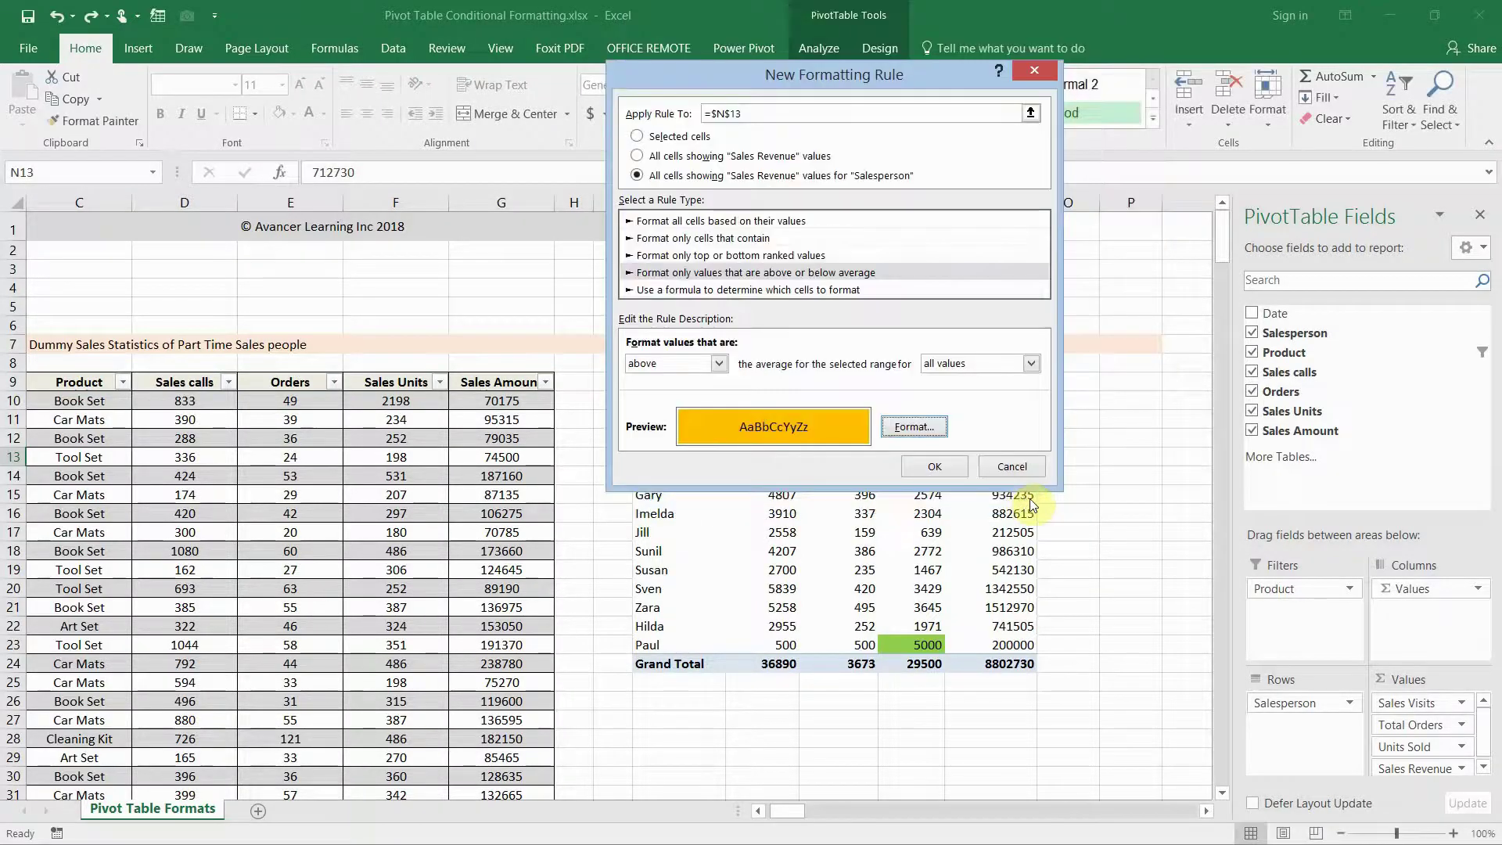
{"action": "left_click", "coordinate": [935, 468]}
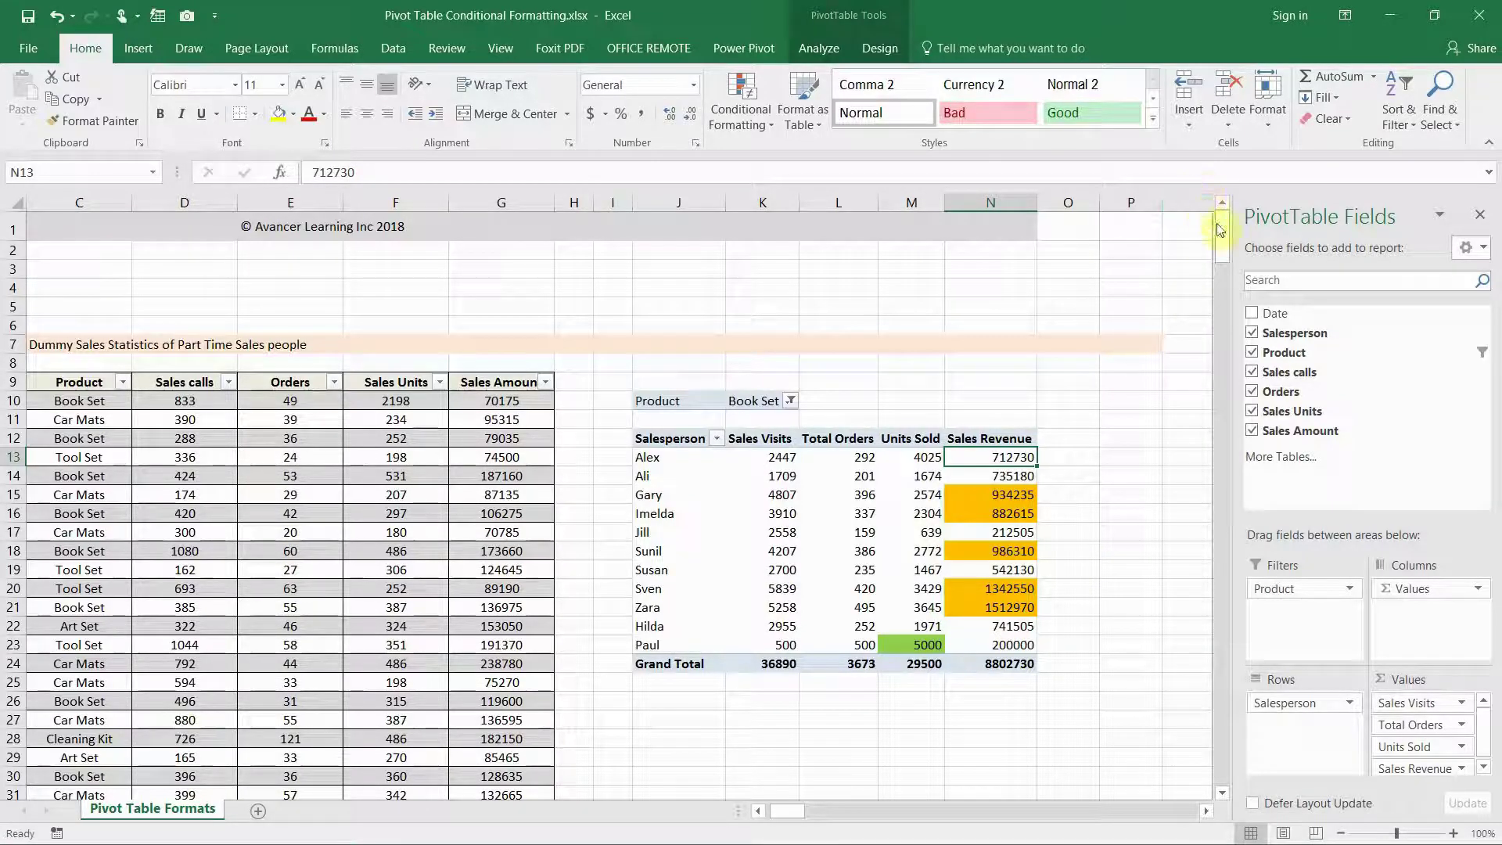
{"action": "left_click_drag", "start_coordinate": [1218, 224], "coordinate": [1223, 757]}
Start row 323 with salesperson Peter and product Book Set via AutoComplete
{"action": "left_click", "coordinate": [754, 810]}
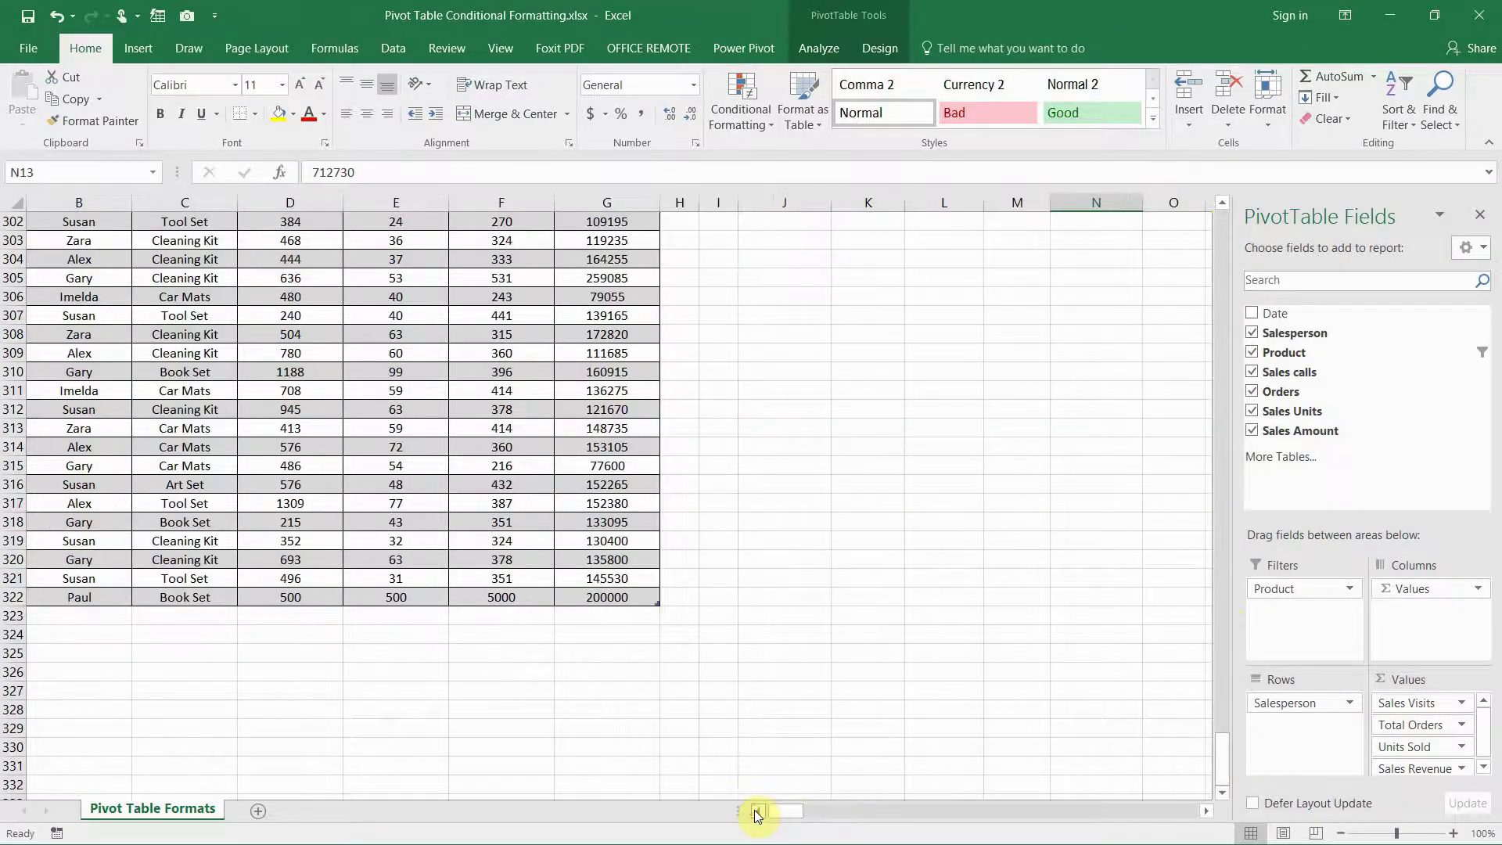
{"action": "left_click", "coordinate": [754, 810]}
{"action": "left_click", "coordinate": [194, 623]}
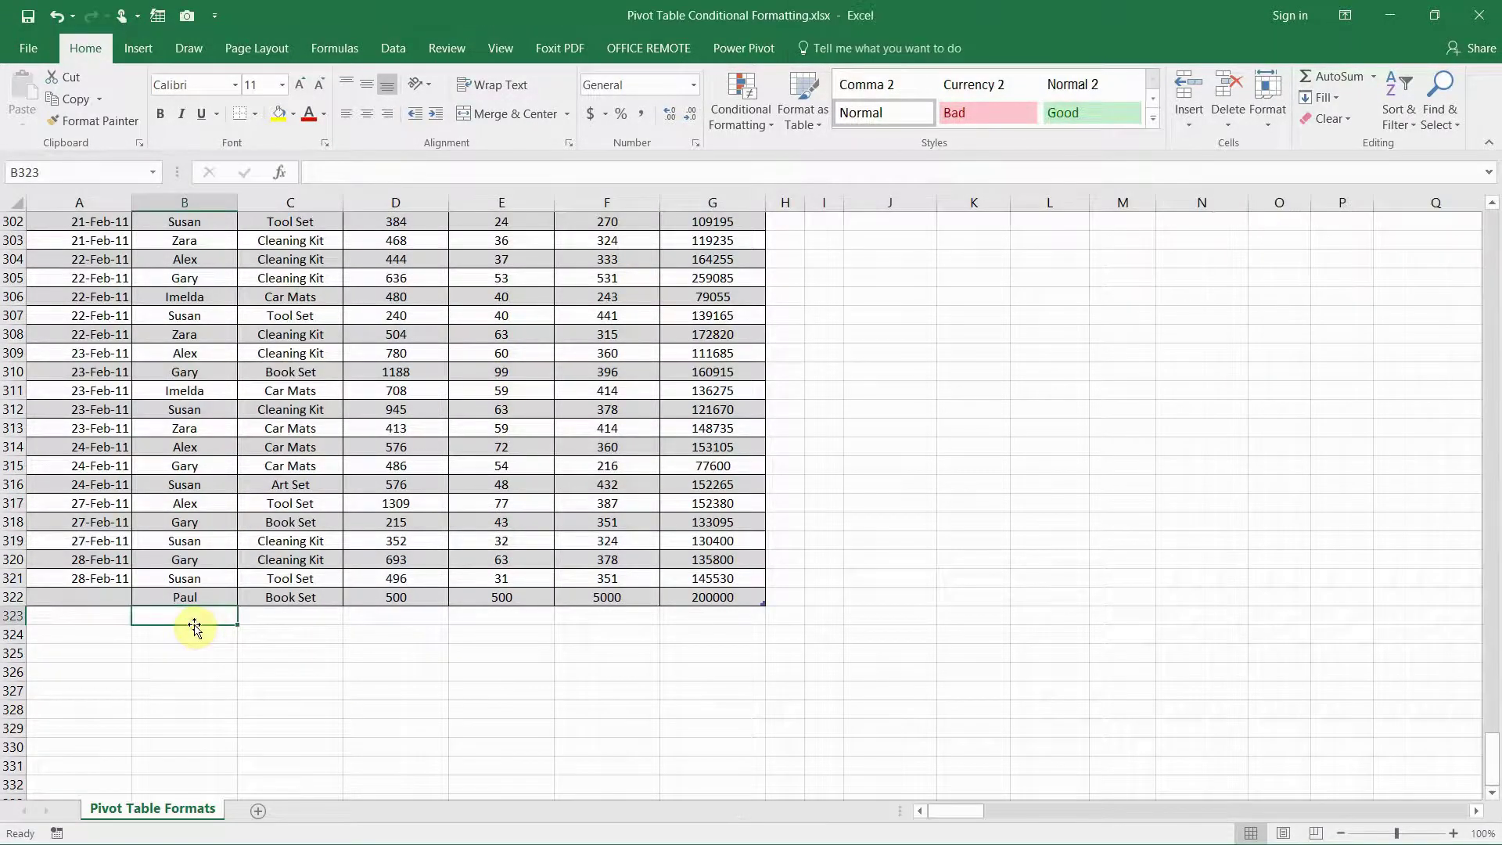
{"action": "type", "text": "Peter"}
{"action": "key", "text": "Tab"}
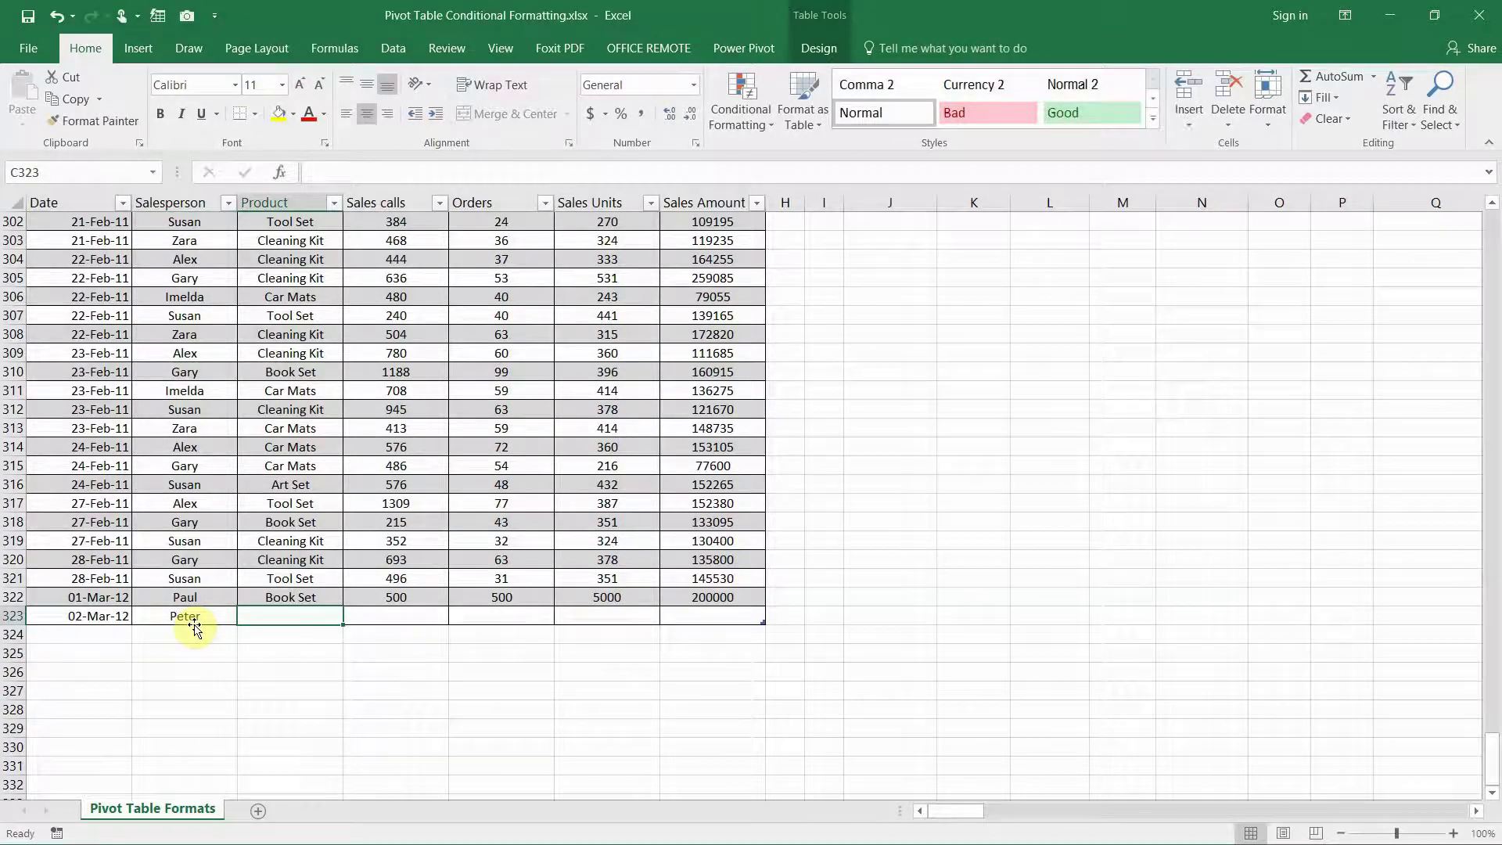
{"action": "type", "text": "Book Set"}
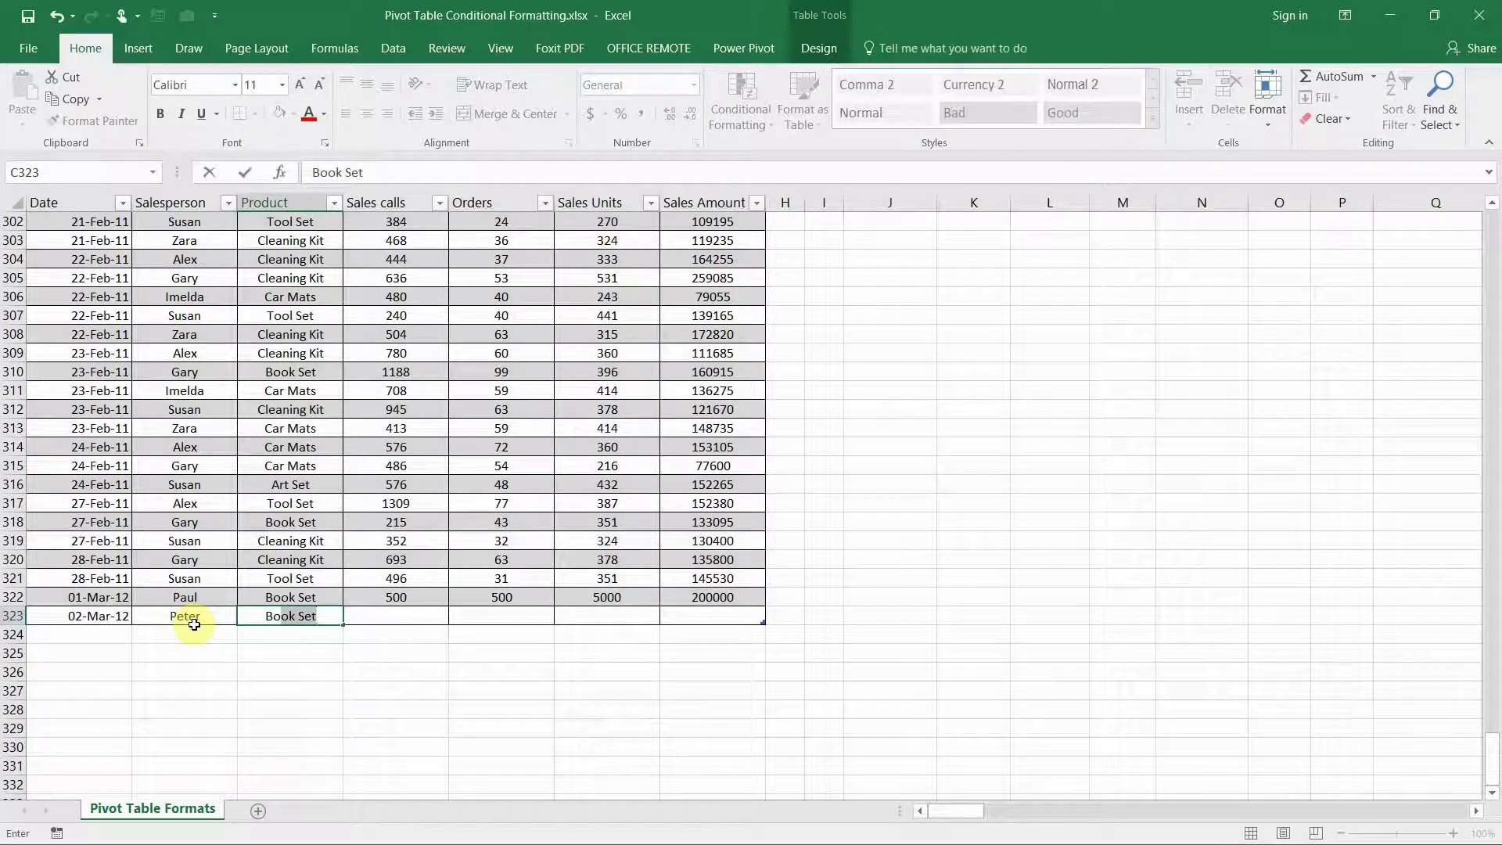
{"action": "key", "text": "Return"}
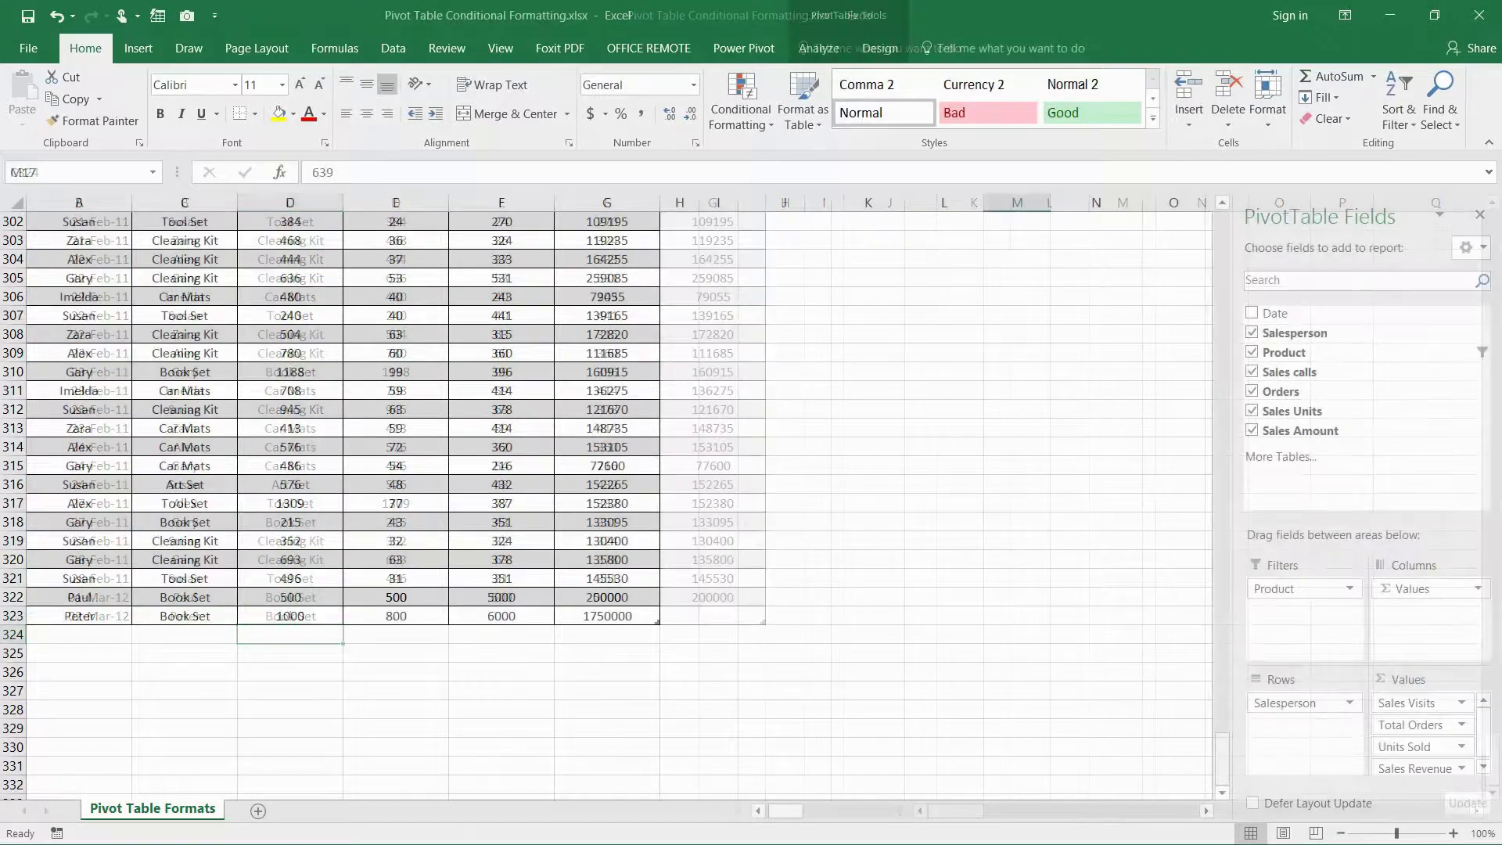
{"action": "left_click_drag", "start_coordinate": [1225, 775], "coordinate": [1253, 271]}
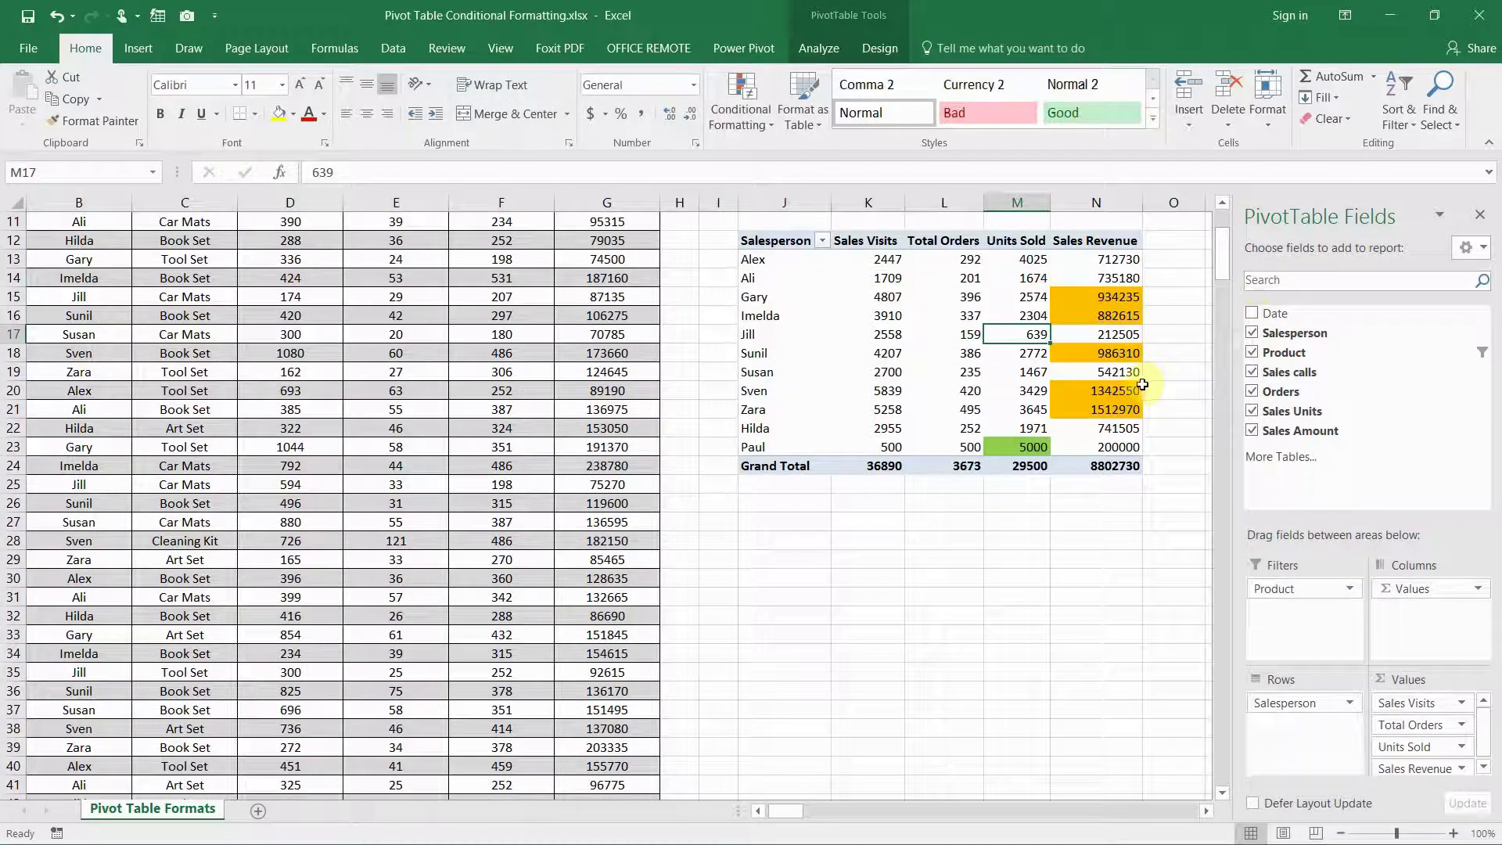
Refresh the pivot table so the new salesperson's row appears, with Units Sold totalling 35500
{"action": "right_click", "coordinate": [1007, 370]}
{"action": "left_click", "coordinate": [1050, 458]}
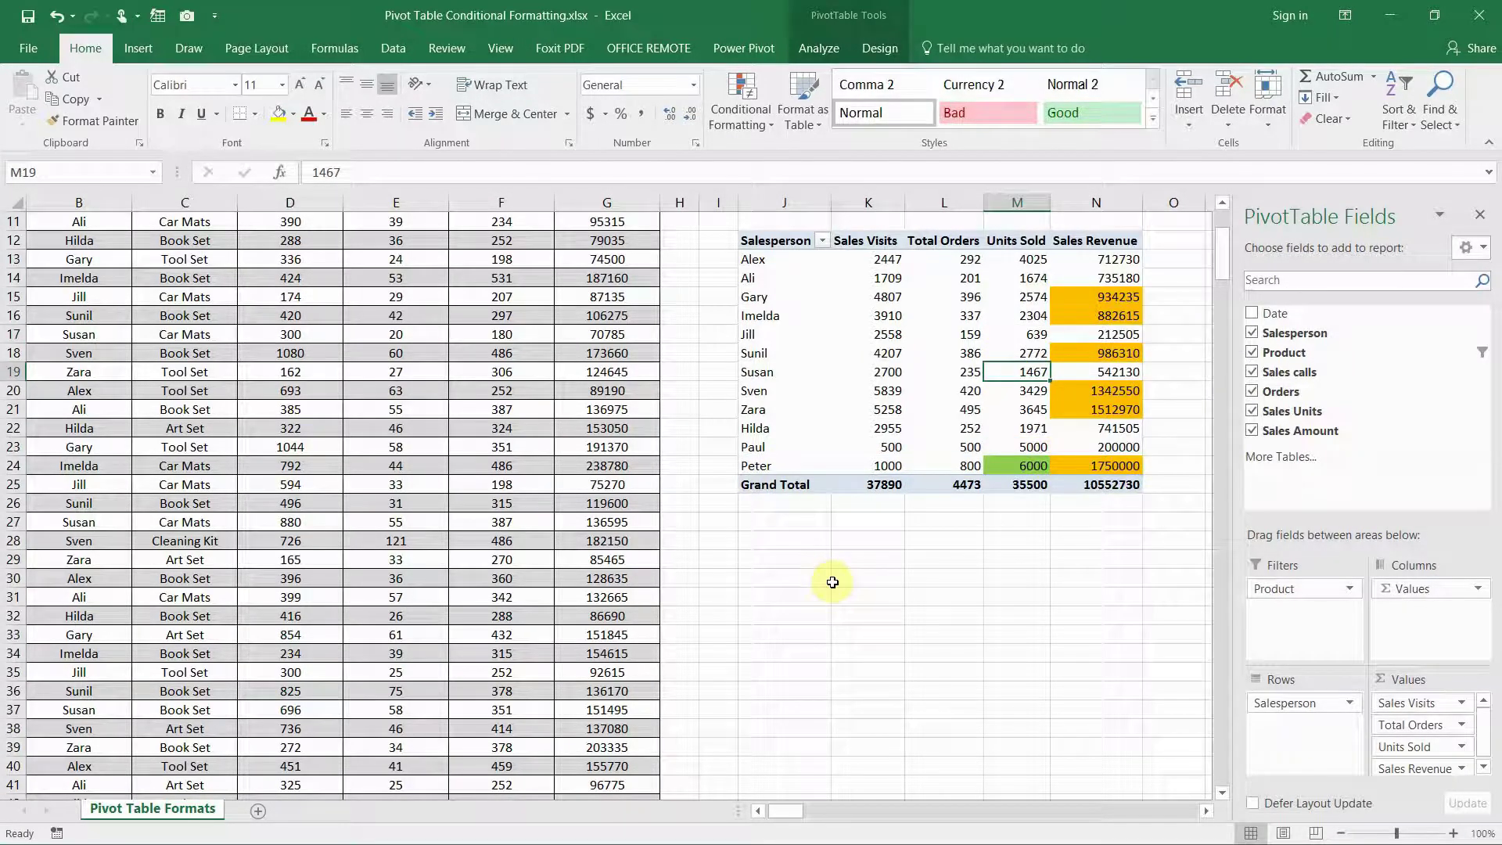
{"action": "left_click_drag", "start_coordinate": [1005, 469], "coordinate": [1147, 477]}
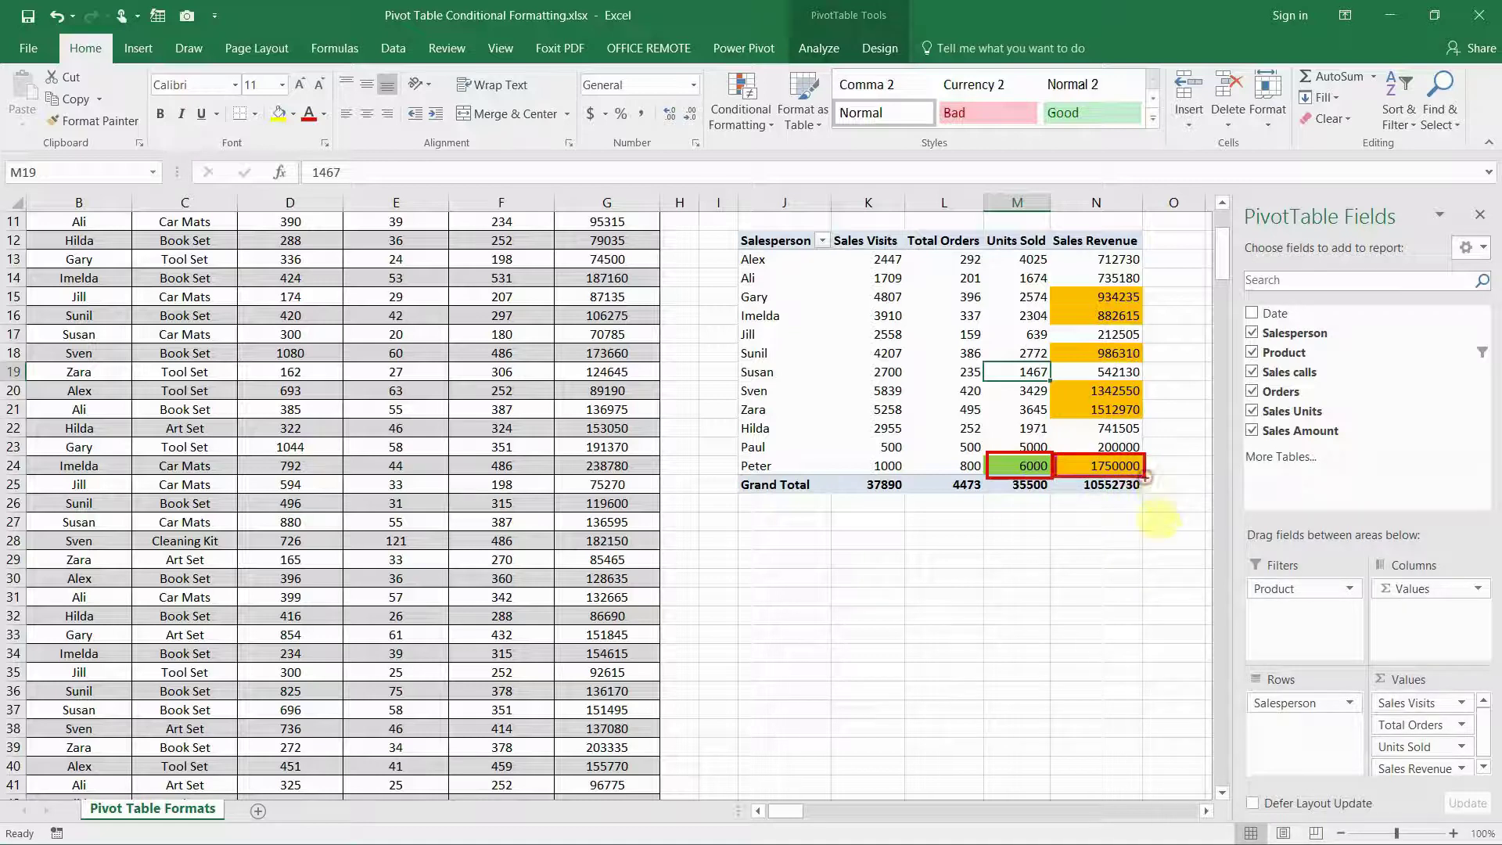